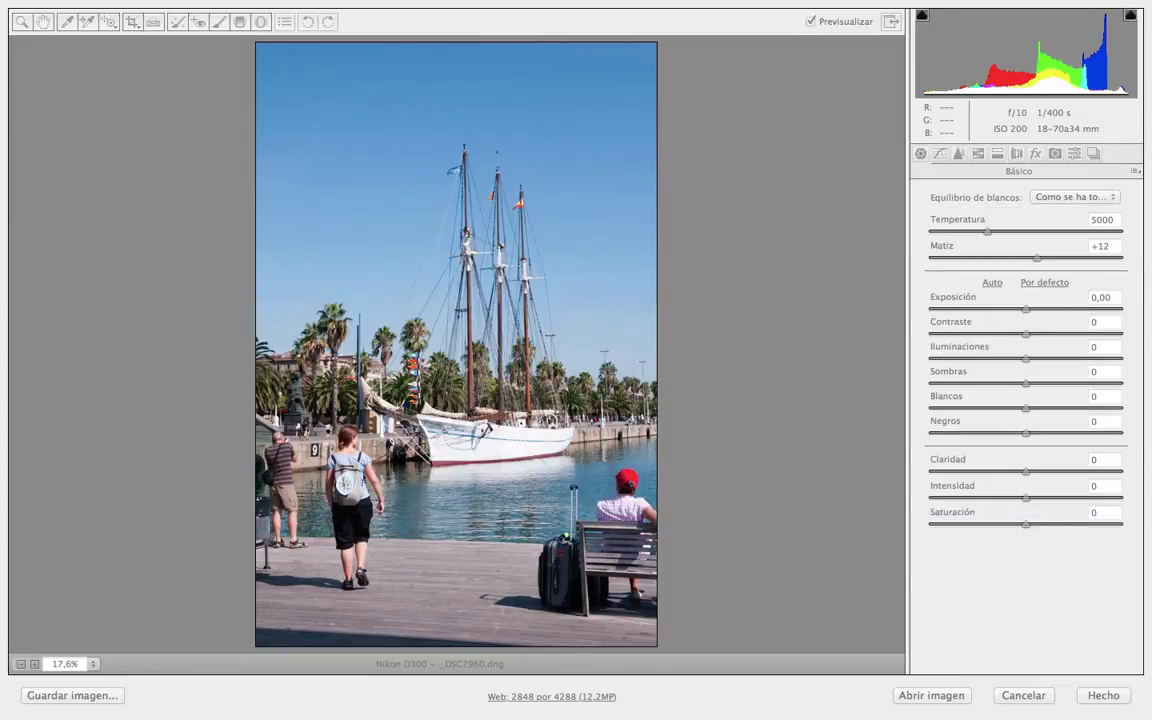
Tick Convertir a escala de grises in the HSL / Escala de grises tab for an automatic grayscale mix
{"action": "left_click", "coordinate": [762, 22]}
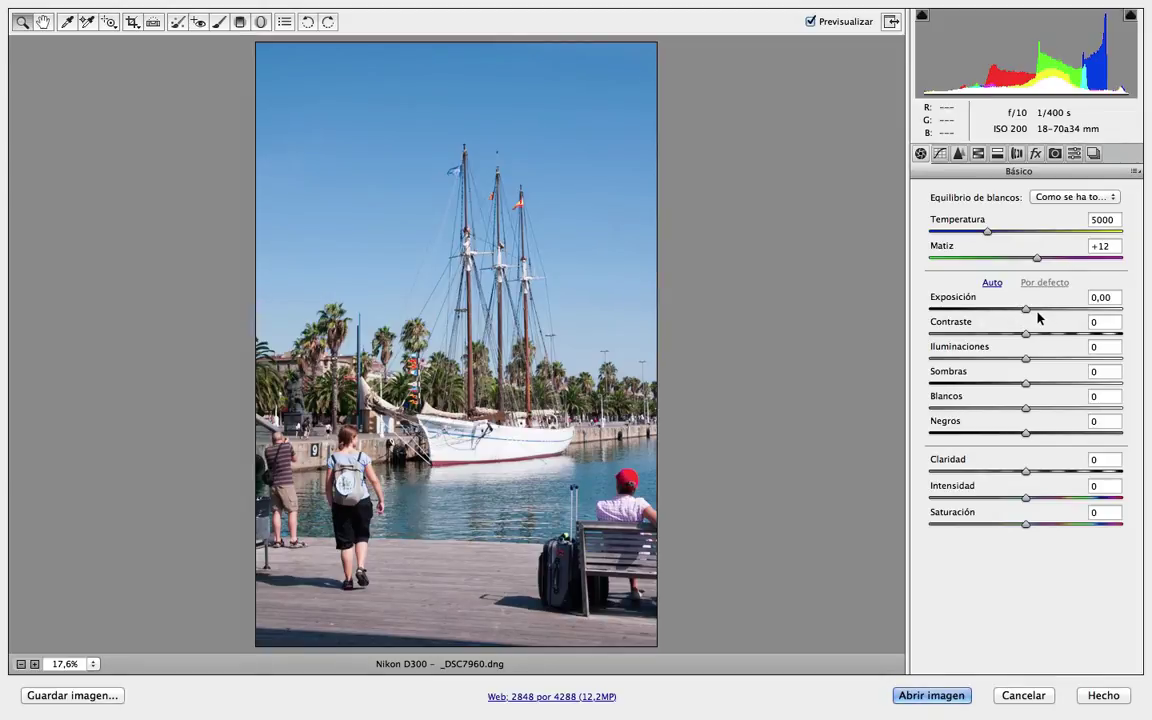
{"action": "left_click", "coordinate": [978, 154]}
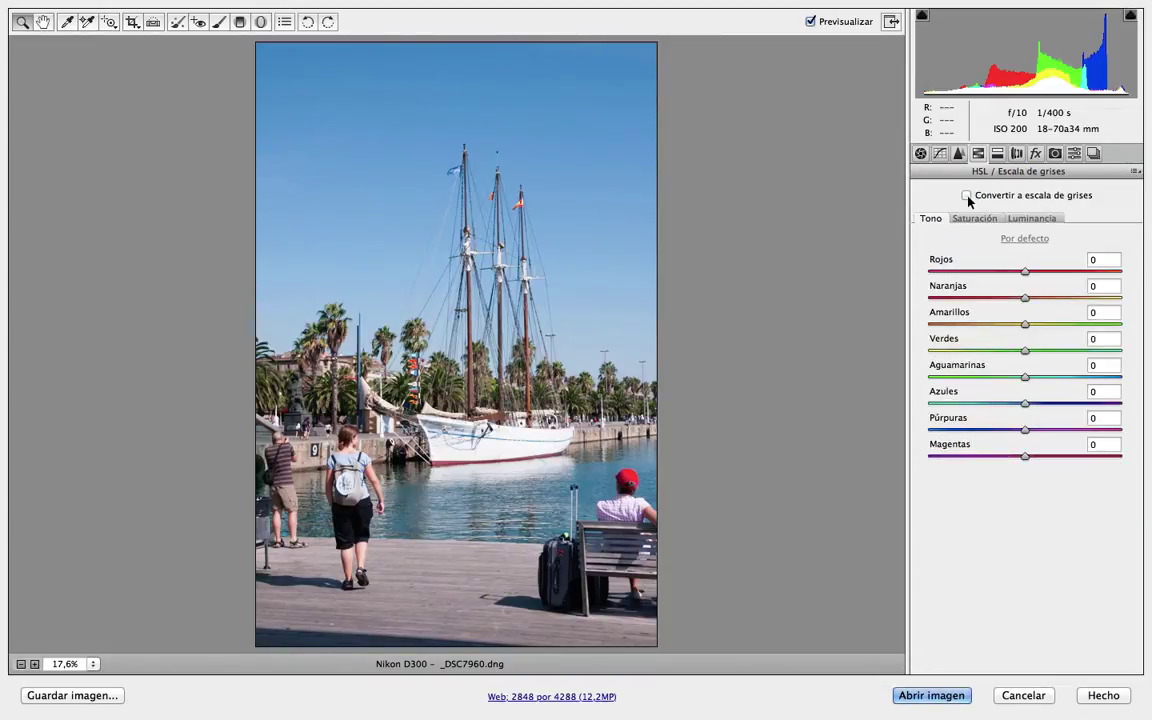
{"action": "left_click", "coordinate": [967, 196]}
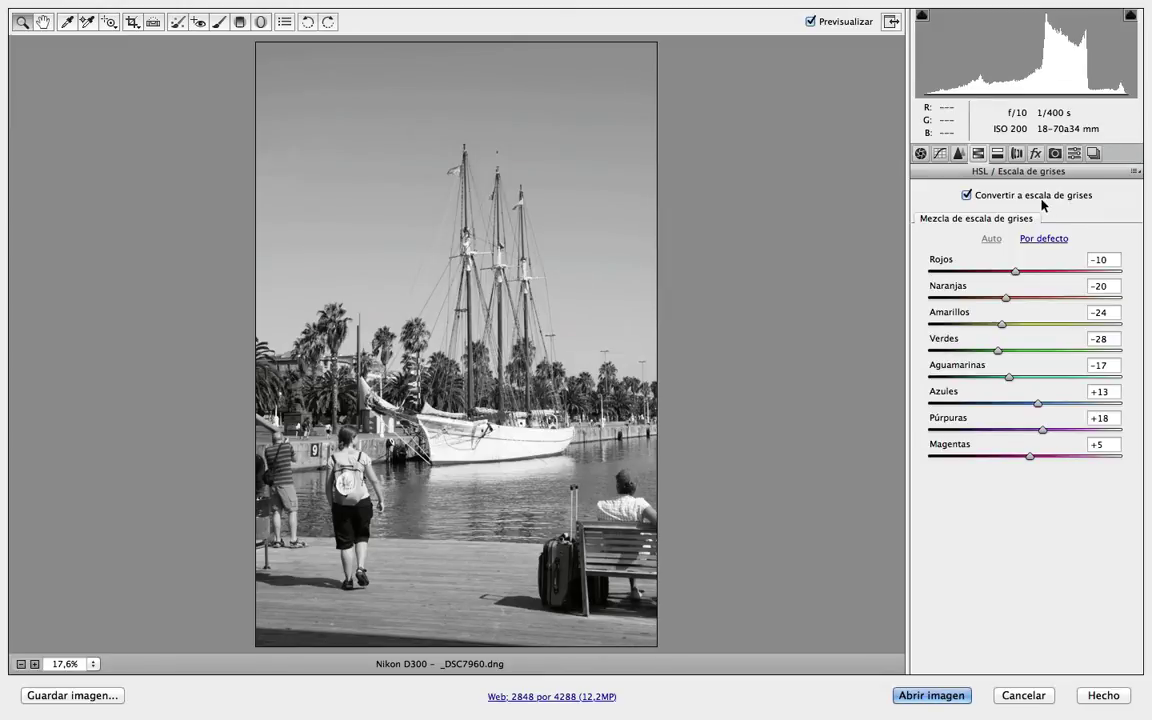
Compare the colour and grayscale versions, then return to the Básico tone settings
{"action": "left_click", "coordinate": [968, 196]}
{"action": "left_click", "coordinate": [968, 196]}
{"action": "left_click", "coordinate": [921, 155]}
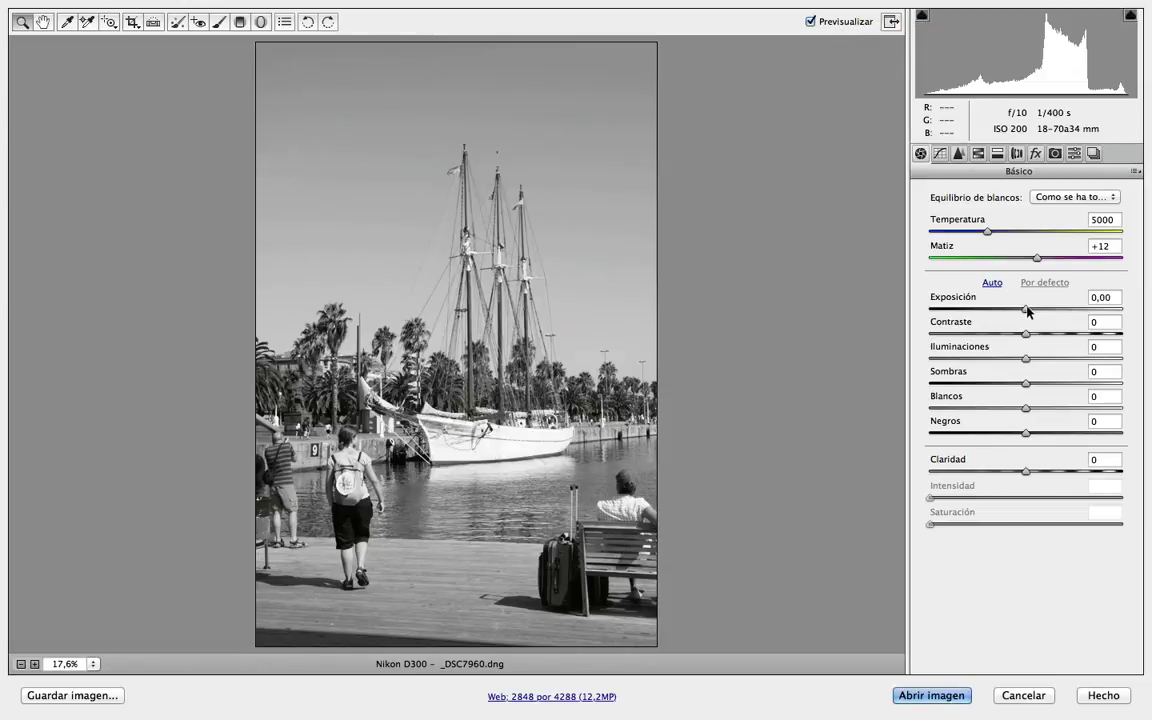
{"action": "left_click_drag", "start_coordinate": [1026, 309], "coordinate": [1033, 309]}
{"action": "left_click", "coordinate": [1103, 311]}
{"action": "left_click_drag", "start_coordinate": [1105, 311], "coordinate": [903, 311]}
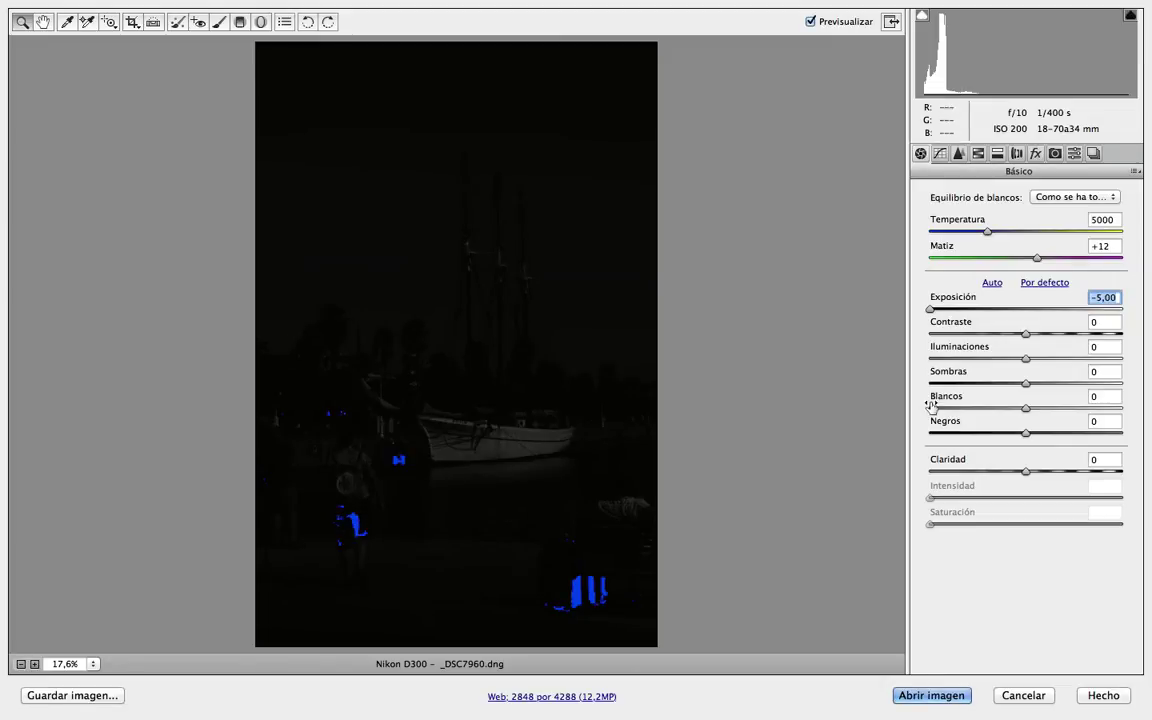
{"action": "left_click", "coordinate": [1100, 310]}
{"action": "left_click_drag", "start_coordinate": [1100, 313], "coordinate": [1104, 313]}
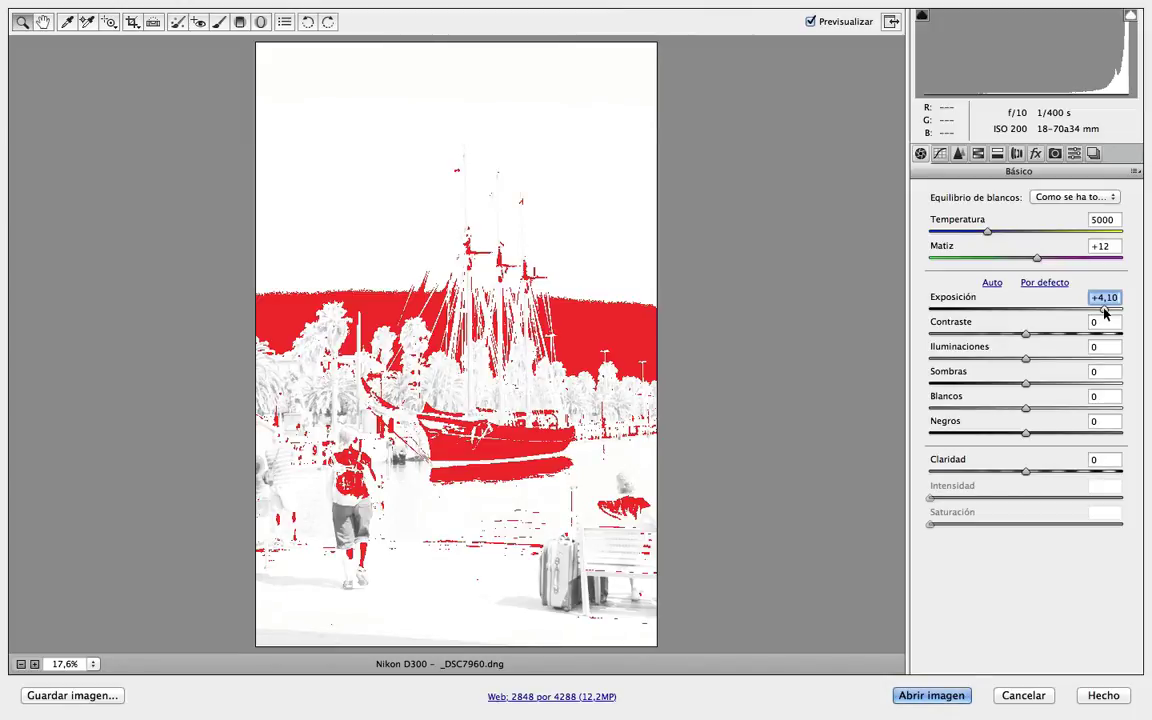
{"action": "left_click_drag", "start_coordinate": [1104, 313], "coordinate": [1025, 313]}
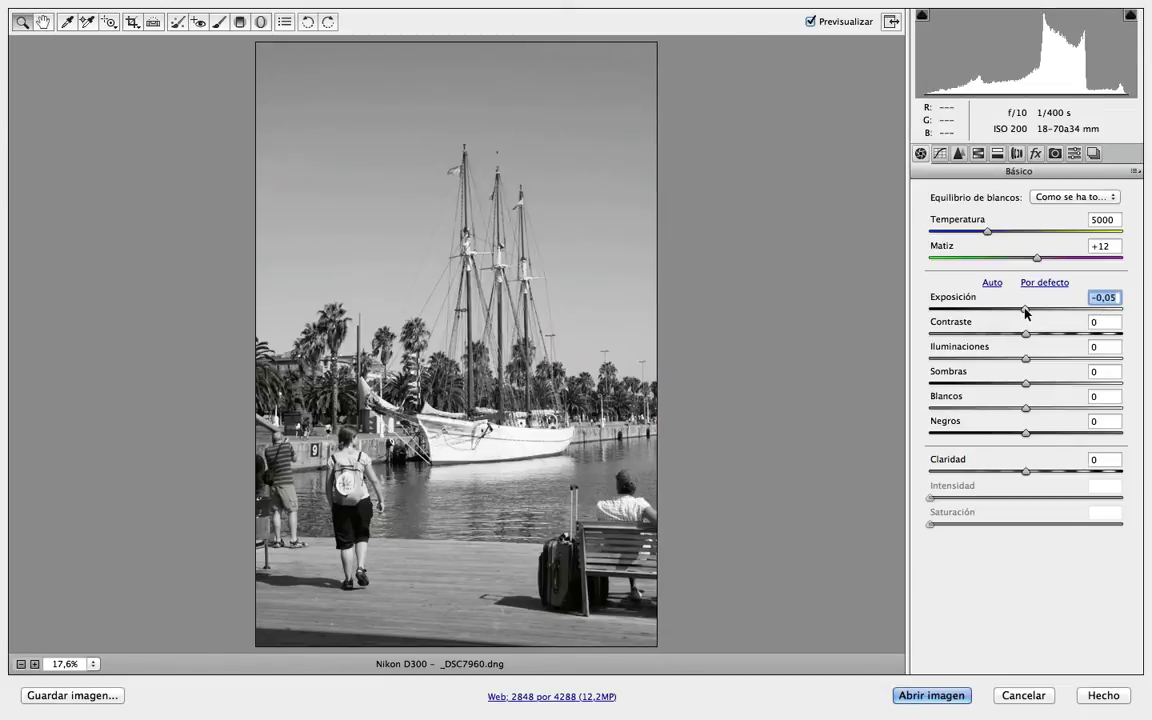
{"action": "double_click", "coordinate": [1025, 310]}
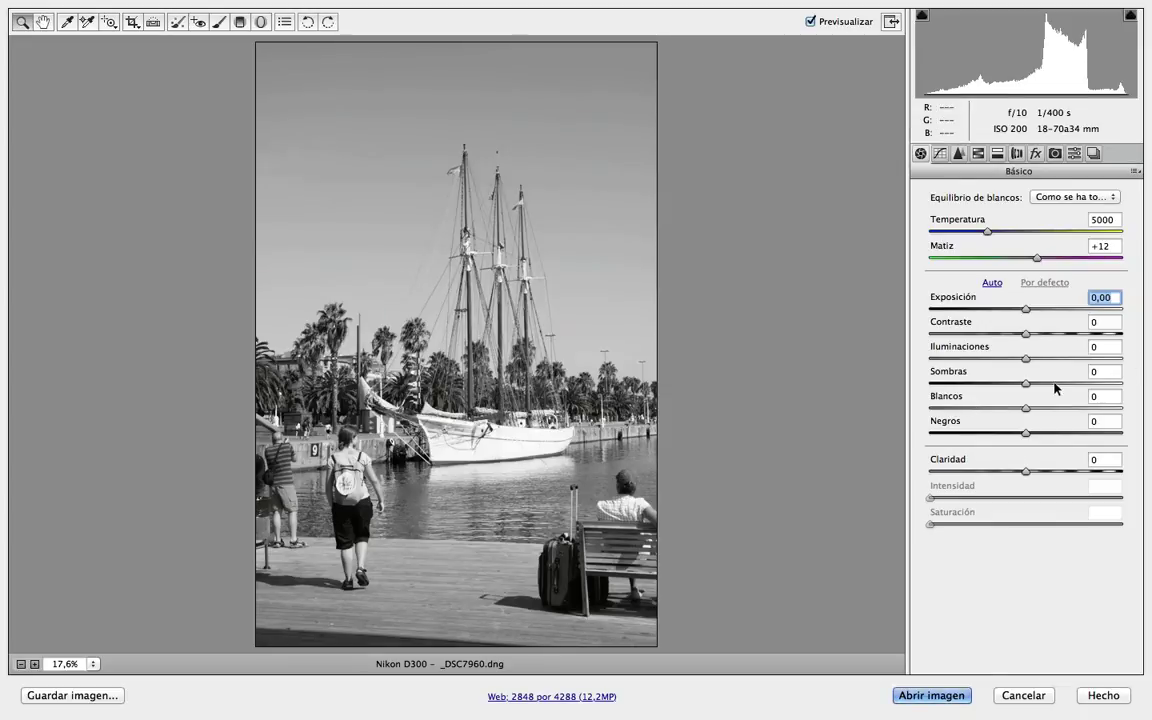
Lower Blancos (whites) on the grayscale photo to −18
{"action": "left_click_drag", "start_coordinate": [1026, 407], "coordinate": [1010, 410]}
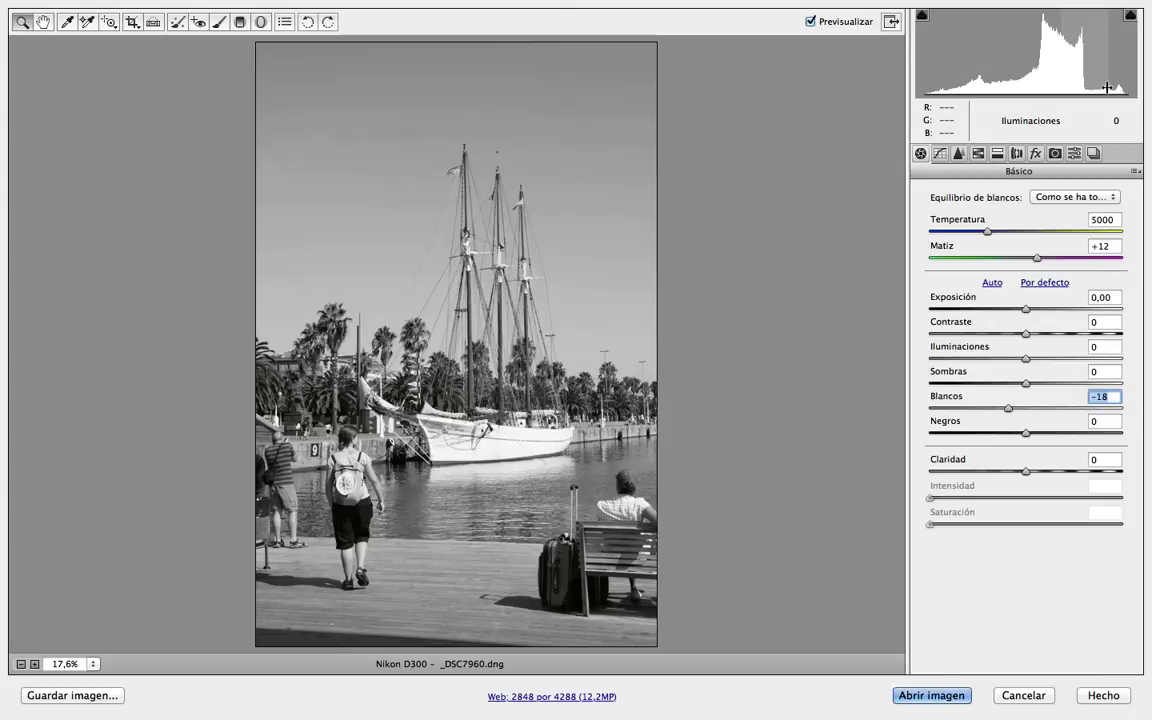
{"action": "left_click", "coordinate": [1025, 359]}
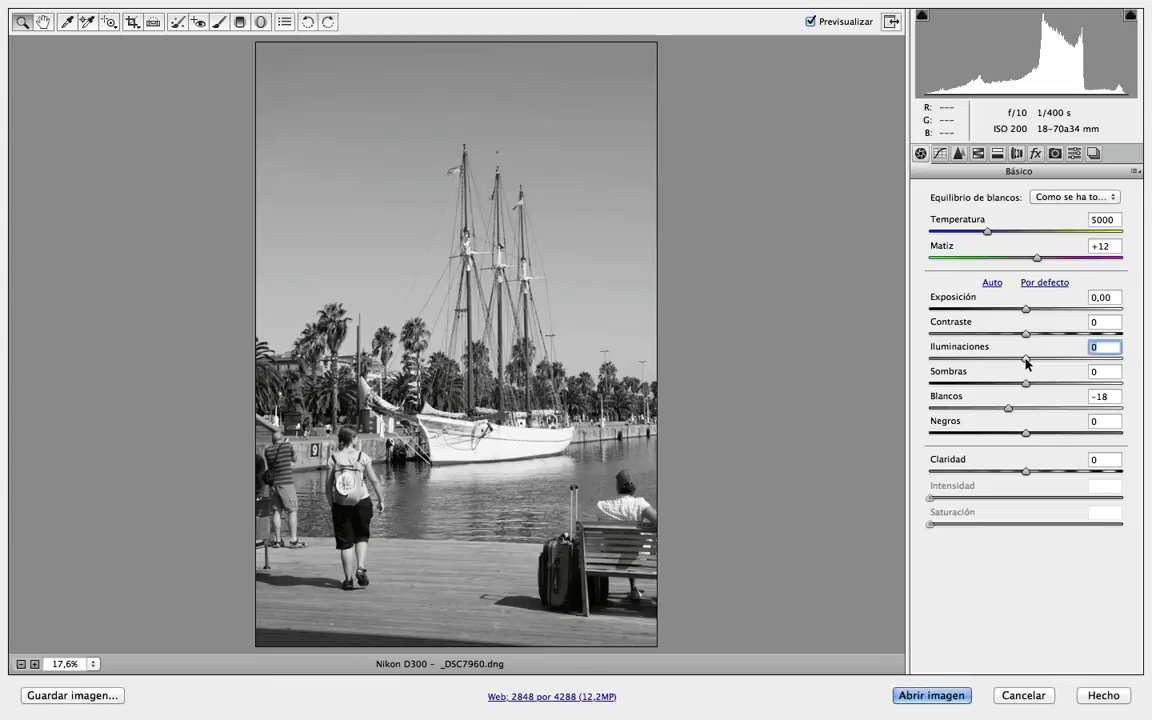
Raise Iluminaciones (highlights) to +28
{"action": "left_click_drag", "start_coordinate": [1025, 359], "coordinate": [1052, 365]}
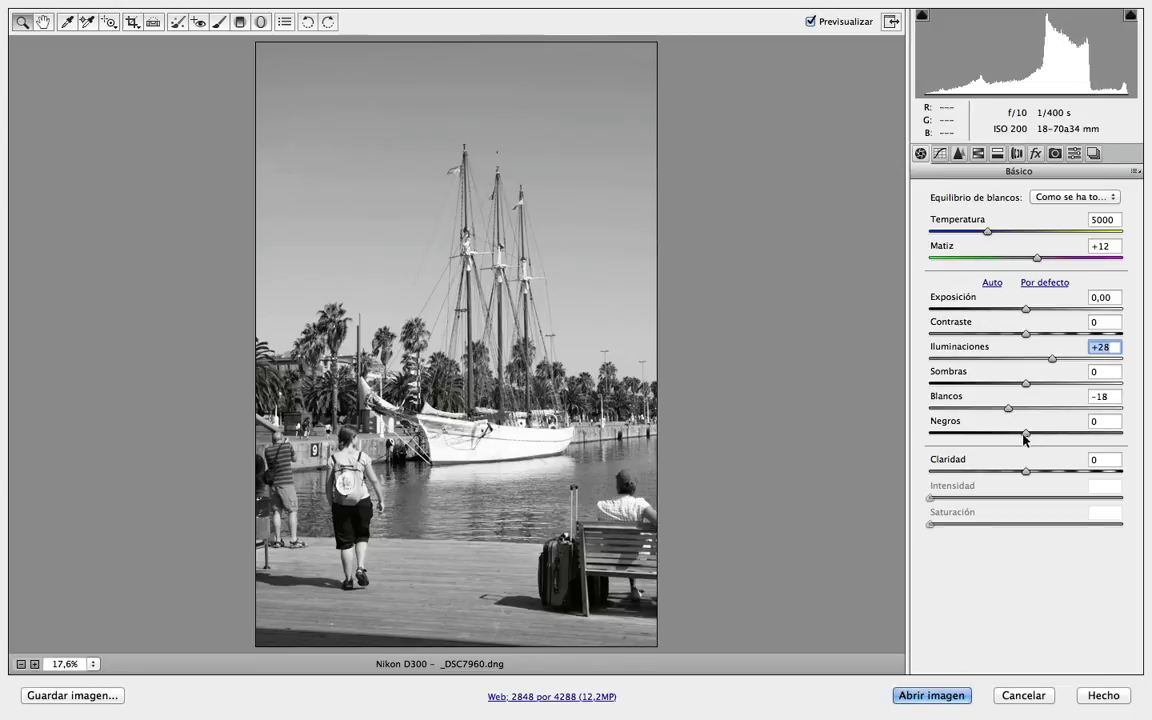
Lower Negros (blacks) to −15, easing back to limit shadow clipping
{"action": "left_click_drag", "start_coordinate": [1025, 434], "coordinate": [991, 434]}
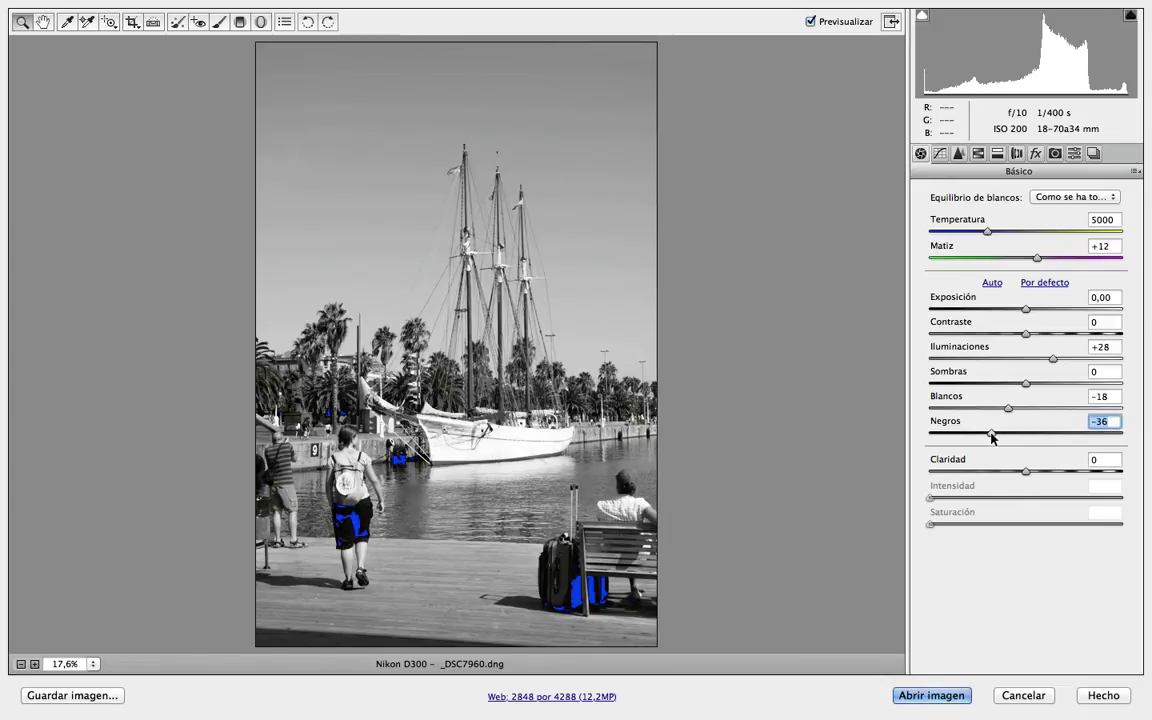
{"action": "left_click_drag", "start_coordinate": [992, 437], "coordinate": [1013, 437]}
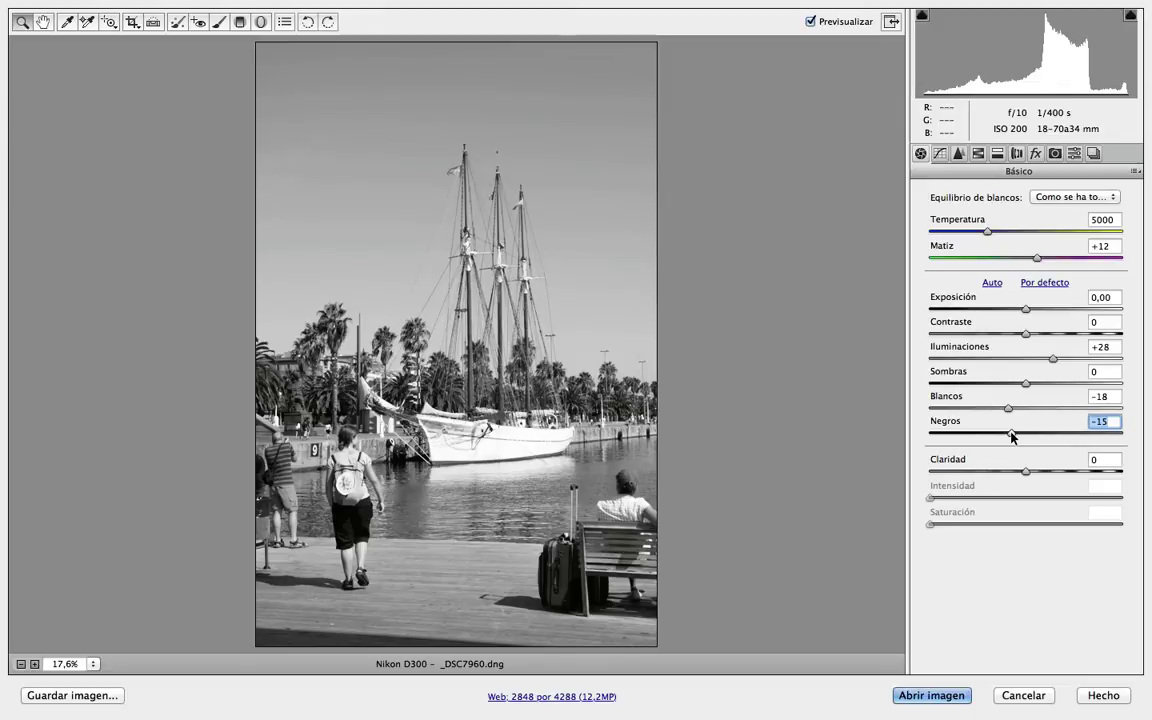
{"action": "left_click_drag", "start_coordinate": [1013, 436], "coordinate": [1011, 436]}
With the Alt clipping preview, set Negros to −13 and Blancos to −28
{"action": "key", "text": "alt"}
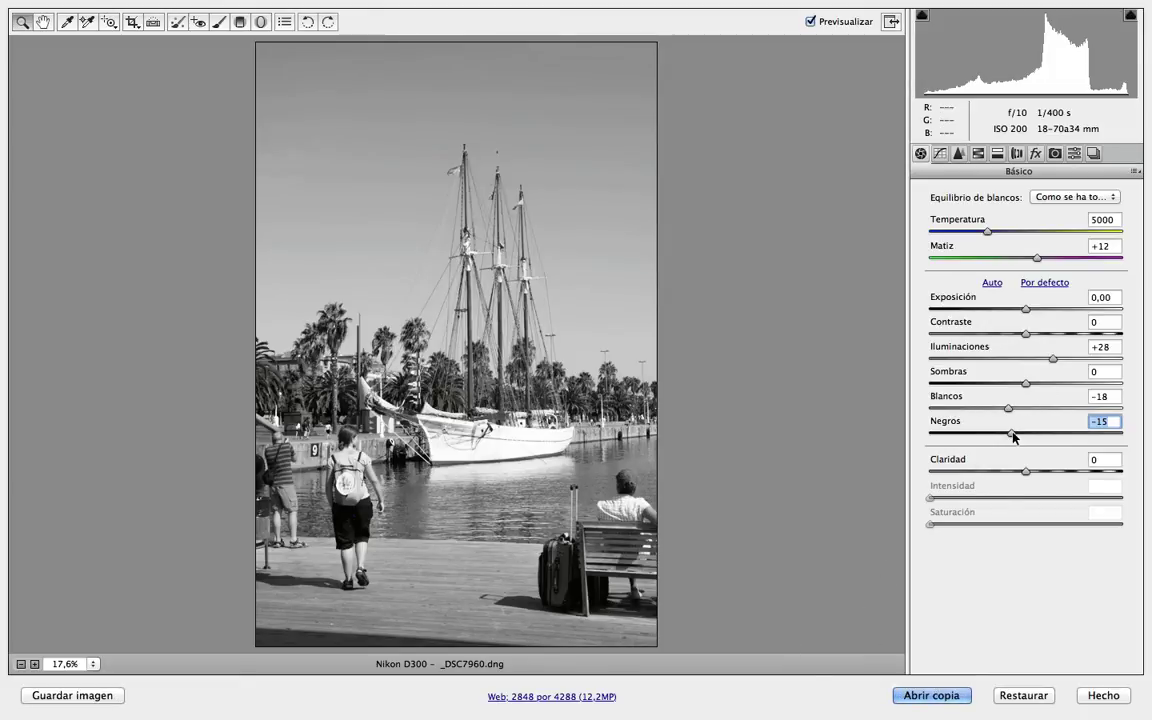
{"action": "left_click_drag", "start_coordinate": [1013, 435], "coordinate": [1033, 437]}
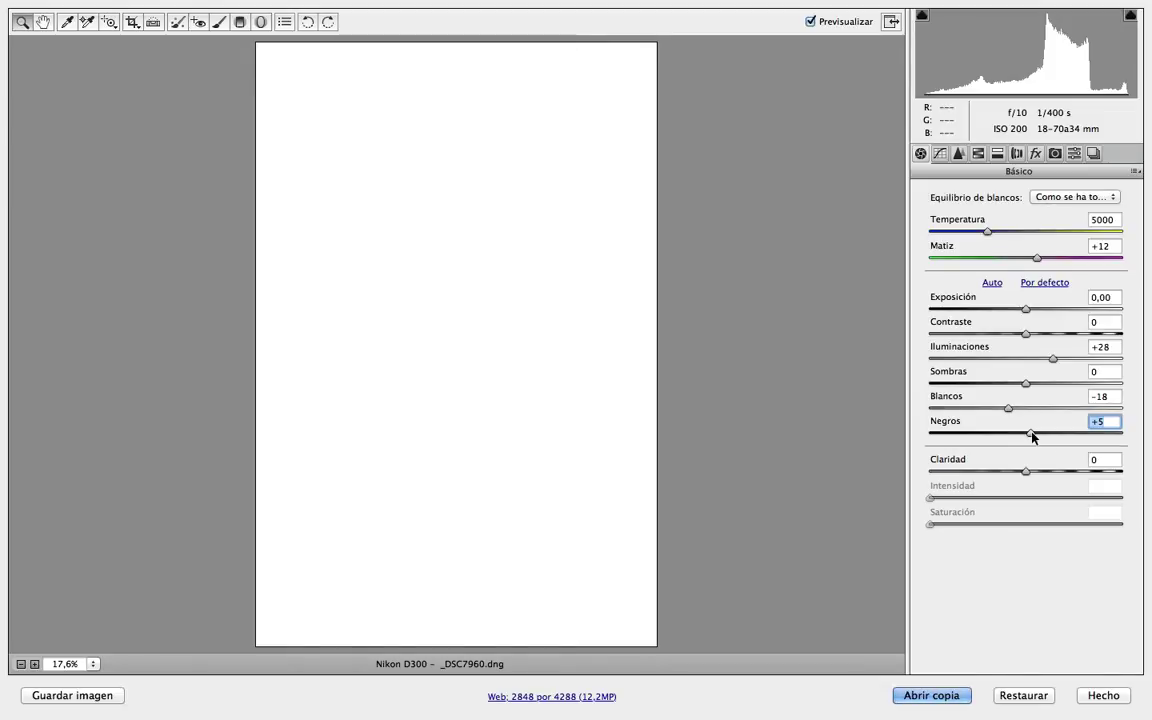
{"action": "mouse_move", "coordinate": [1033, 437]}
{"action": "left_mouse_down"}
{"action": "mouse_move", "coordinate": [913, 431]}
{"action": "mouse_move", "coordinate": [1014, 437]}
{"action": "mouse_move", "coordinate": [1016, 411]}
{"action": "mouse_move", "coordinate": [1039, 406]}
{"action": "mouse_move", "coordinate": [1123, 415]}
{"action": "mouse_move", "coordinate": [997, 407]}
{"action": "left_mouse_up"}
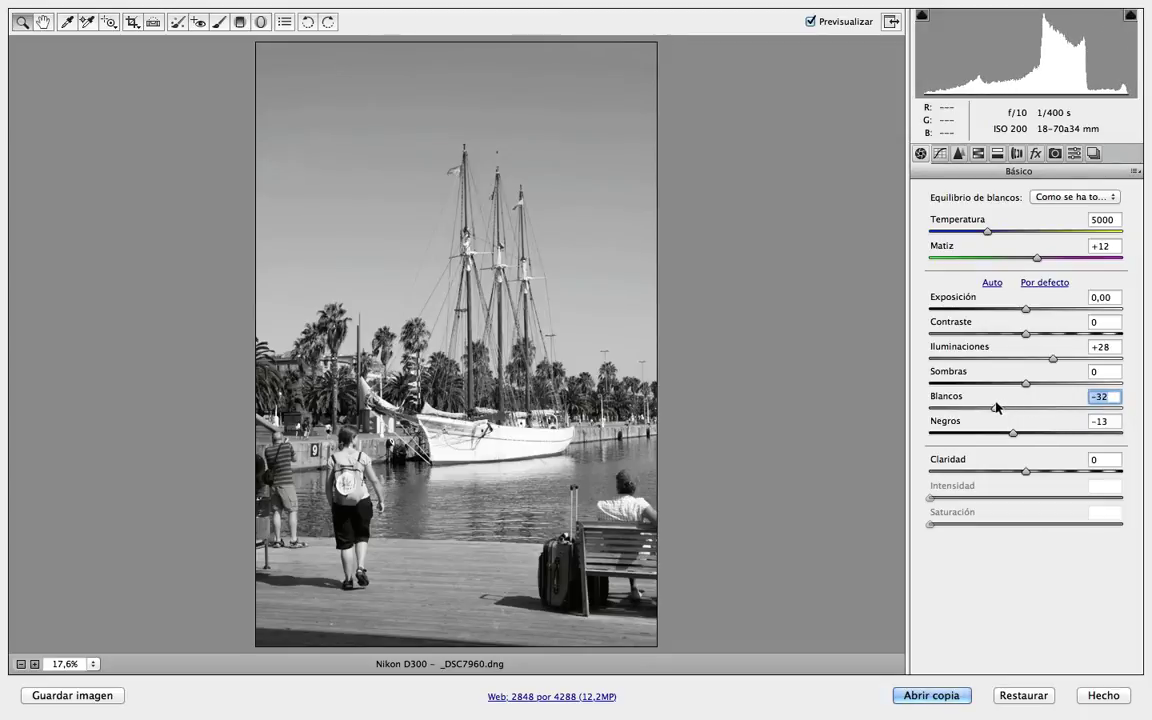
{"action": "key", "text": "alt"}
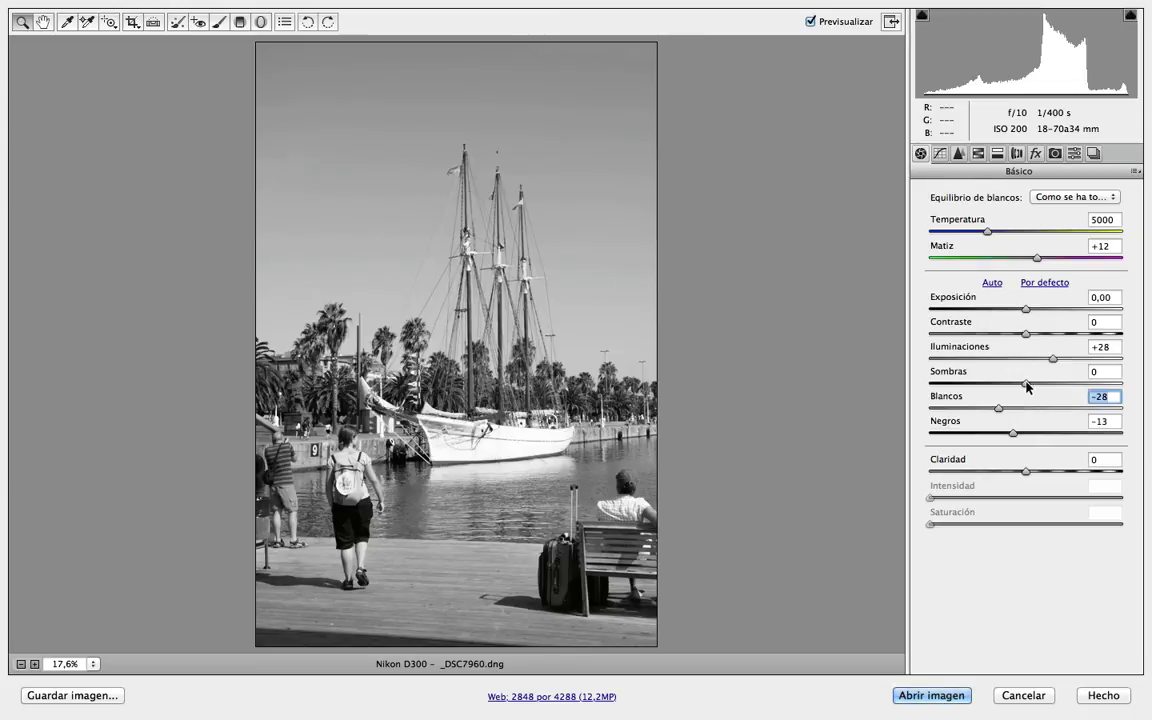
Lower Sombras (shadows) to −23
{"action": "left_click_drag", "start_coordinate": [1027, 386], "coordinate": [1011, 384]}
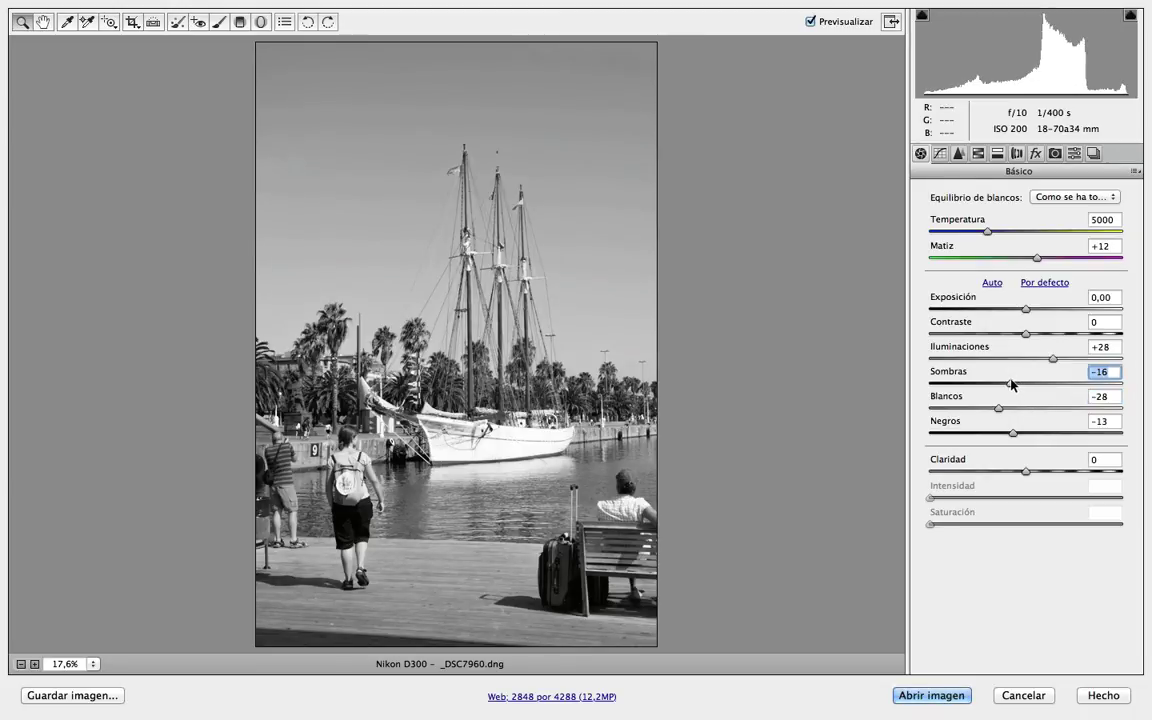
{"action": "left_click_drag", "start_coordinate": [1011, 384], "coordinate": [1006, 384]}
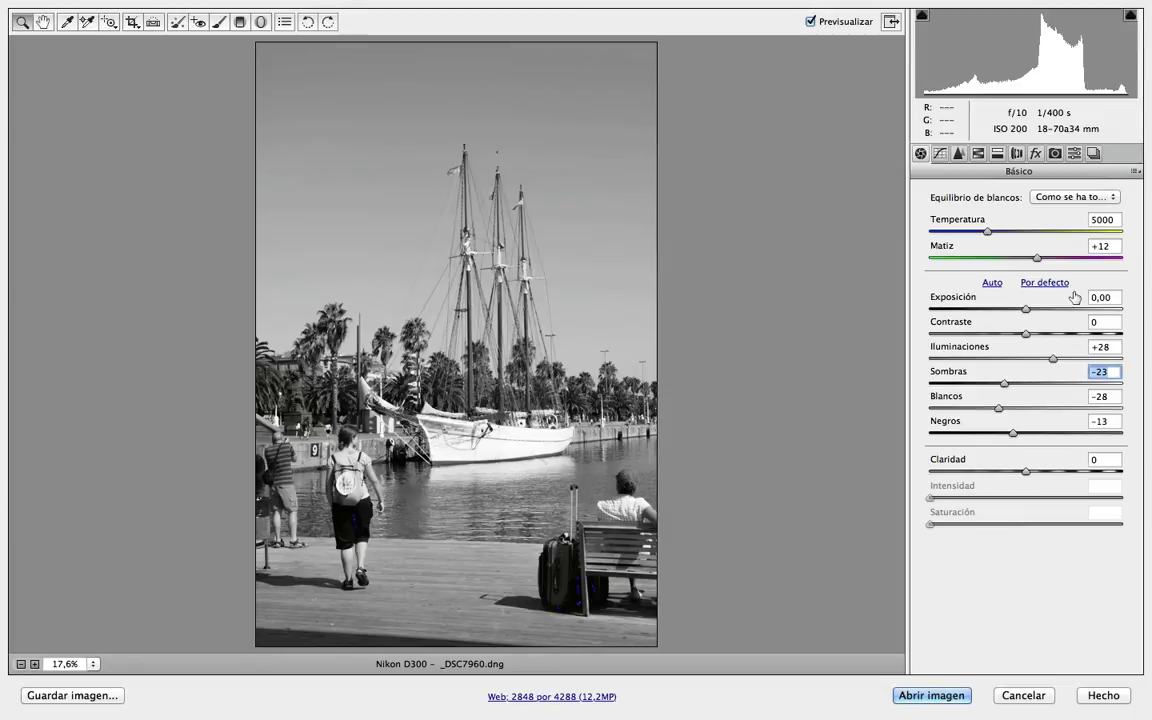
Set Claridad to +14 and ease Negros back to −7, with the shadow clipping warning off
{"action": "left_click", "coordinate": [1027, 472]}
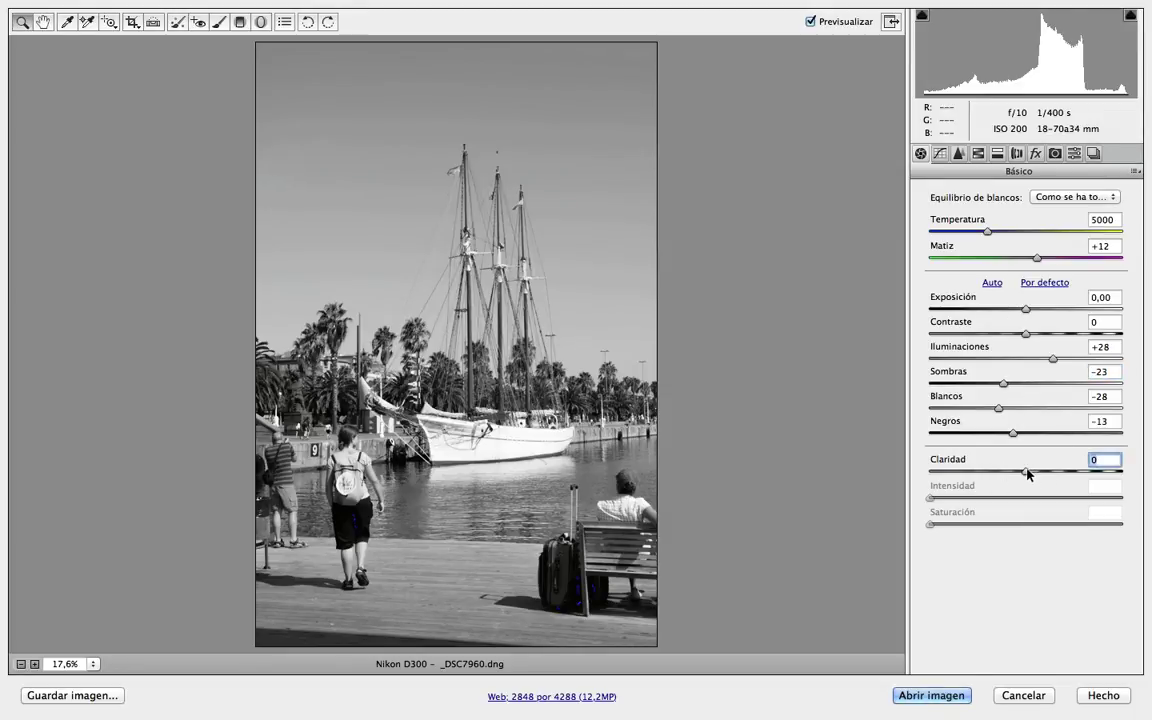
{"action": "left_click_drag", "start_coordinate": [1027, 472], "coordinate": [1118, 478]}
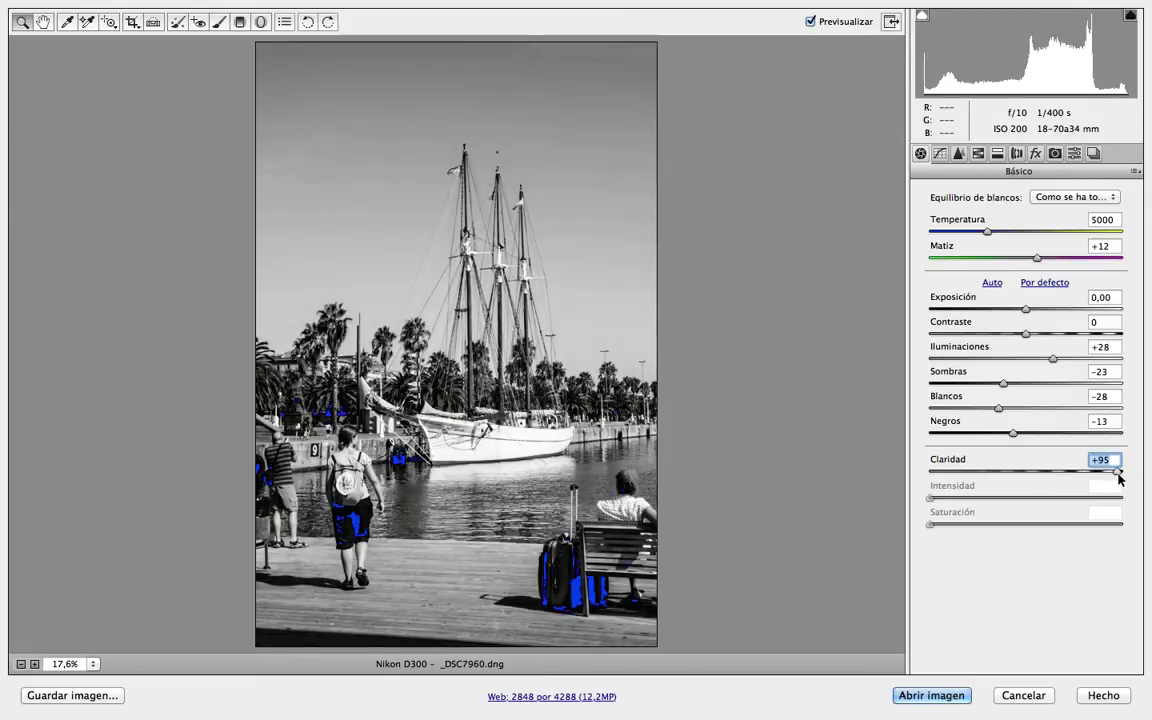
{"action": "left_click", "coordinate": [927, 16]}
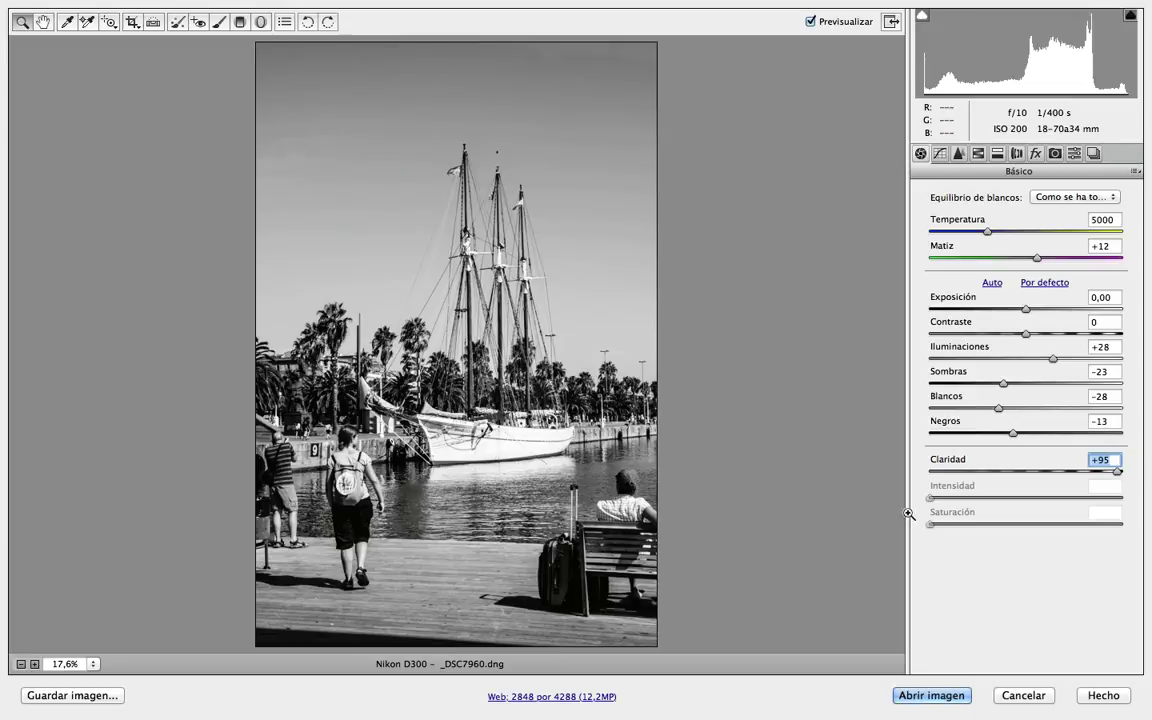
{"action": "left_click", "coordinate": [1027, 471]}
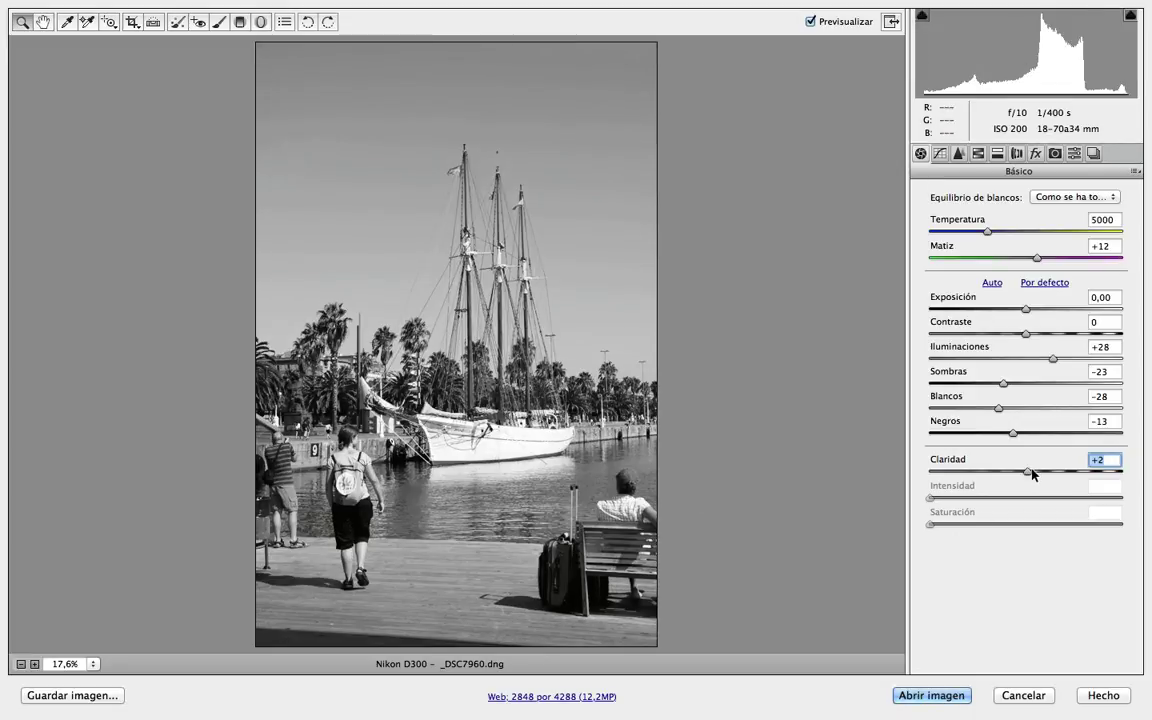
{"action": "left_click_drag", "start_coordinate": [1035, 468], "coordinate": [1043, 470]}
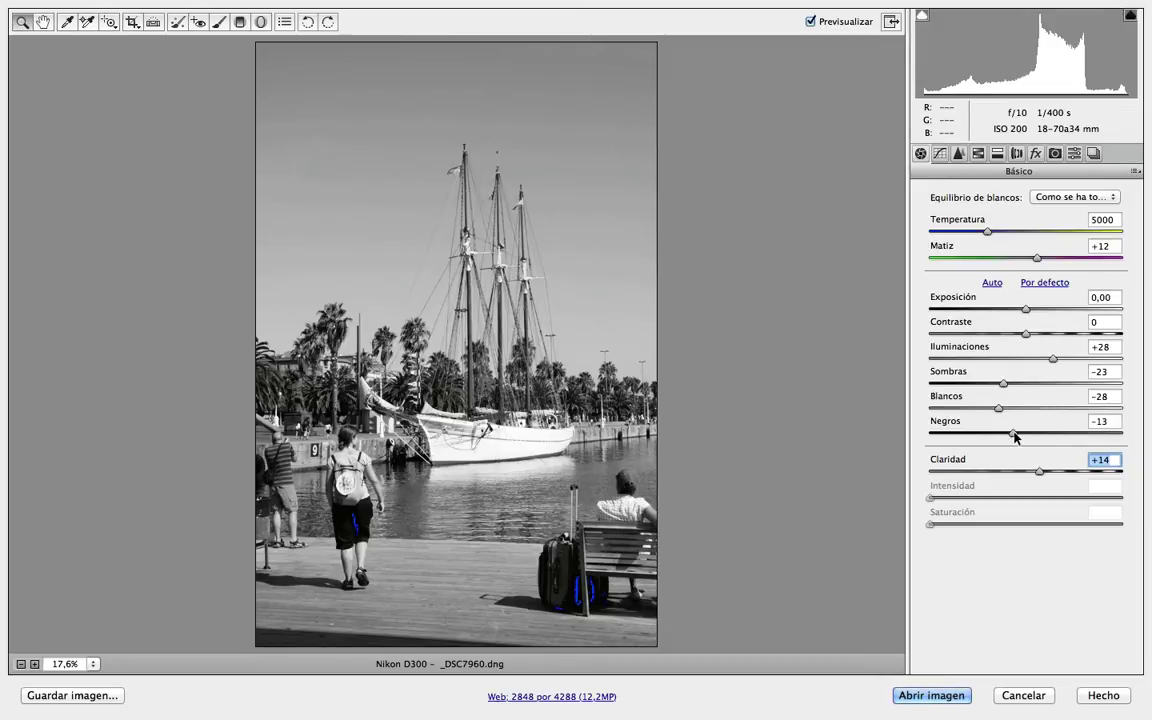
{"action": "left_click_drag", "start_coordinate": [1013, 434], "coordinate": [1020, 435]}
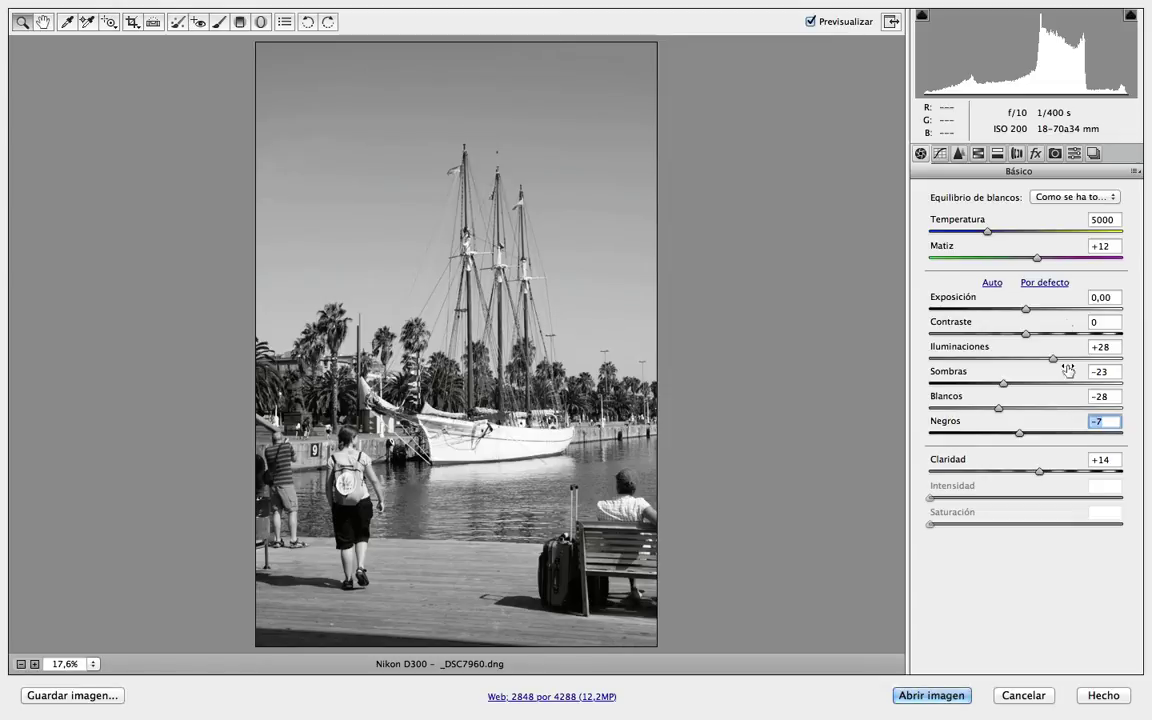
On the parametric tone curve, set Iluminaciones to +28 and Claros to −28
{"action": "left_click", "coordinate": [939, 153]}
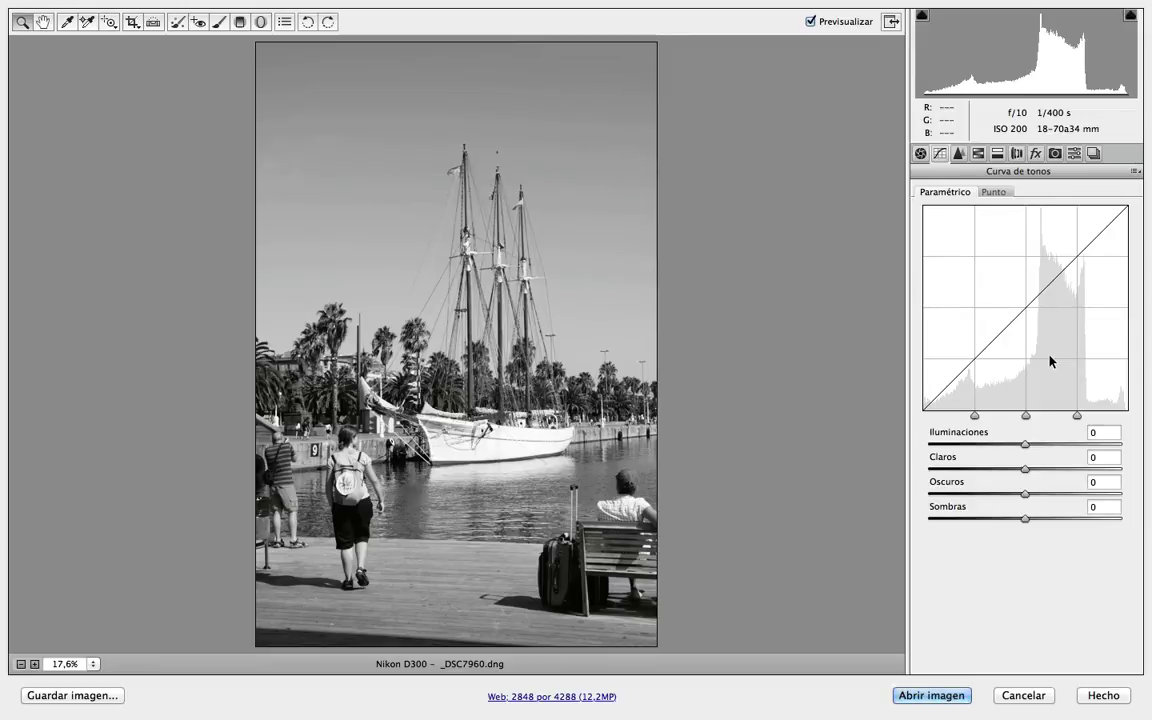
{"action": "left_click", "coordinate": [993, 191]}
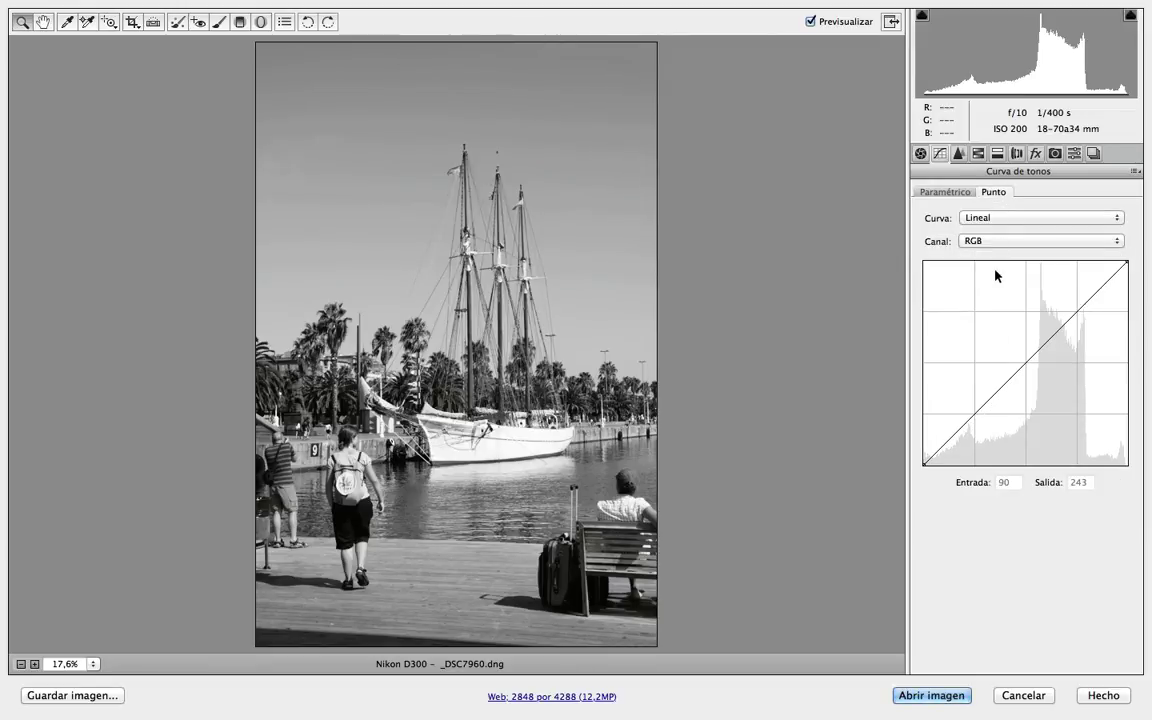
{"action": "left_click", "coordinate": [950, 194]}
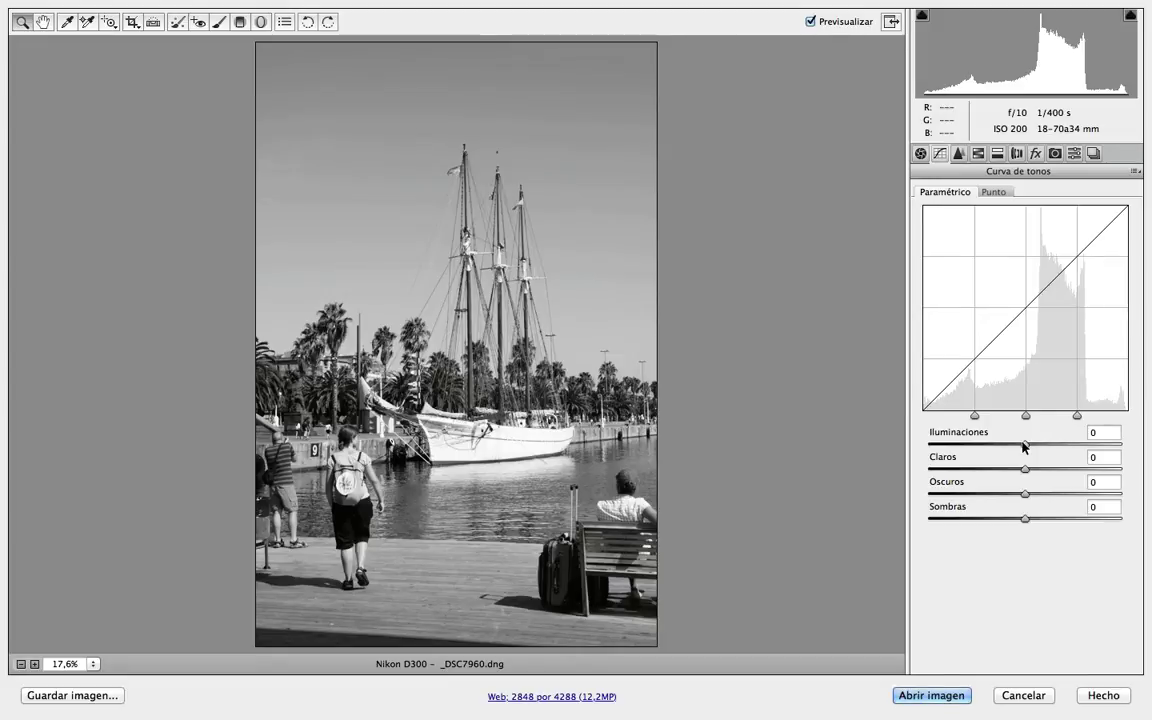
{"action": "left_click_drag", "start_coordinate": [1024, 447], "coordinate": [1052, 453]}
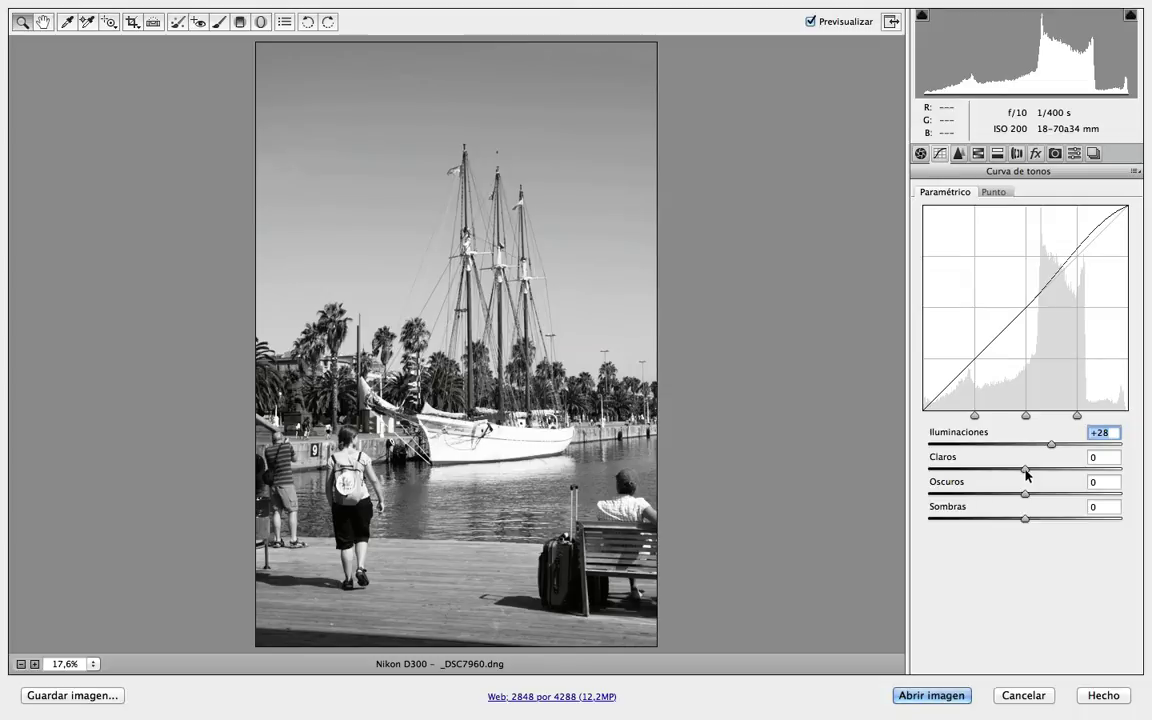
{"action": "left_click_drag", "start_coordinate": [1025, 473], "coordinate": [999, 472]}
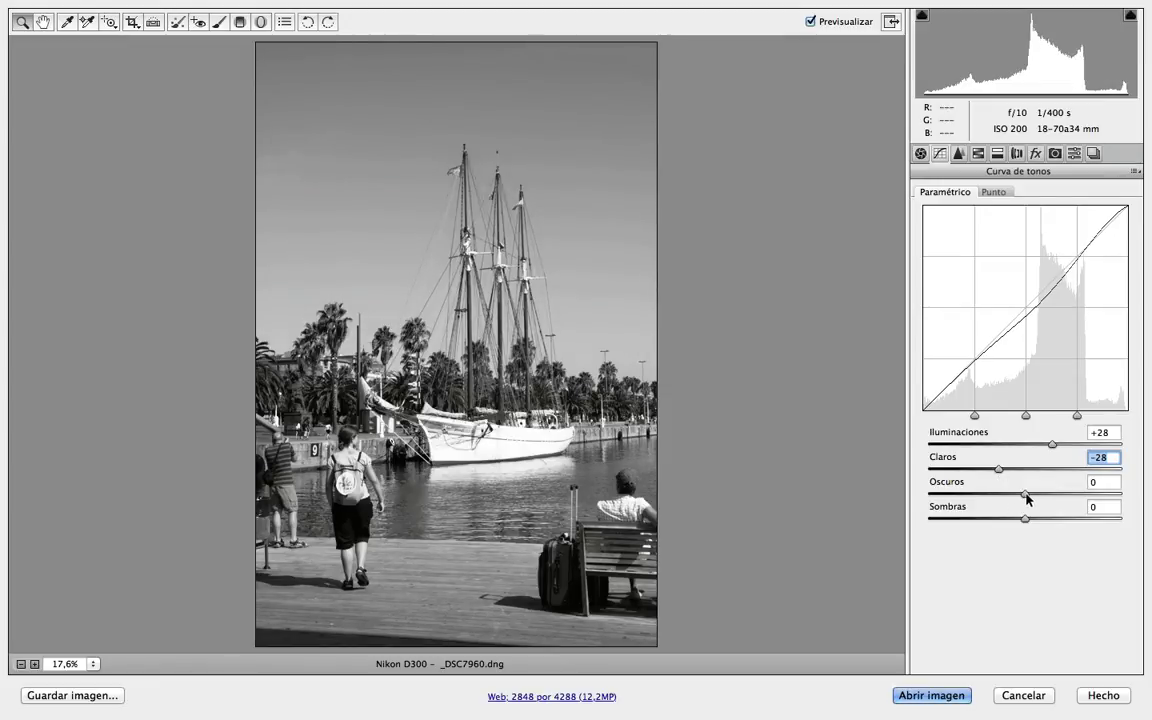
Set Oscuros to −11, reset Sombras to 0, and toggle Previsualizar to compare
{"action": "left_click", "coordinate": [1025, 494]}
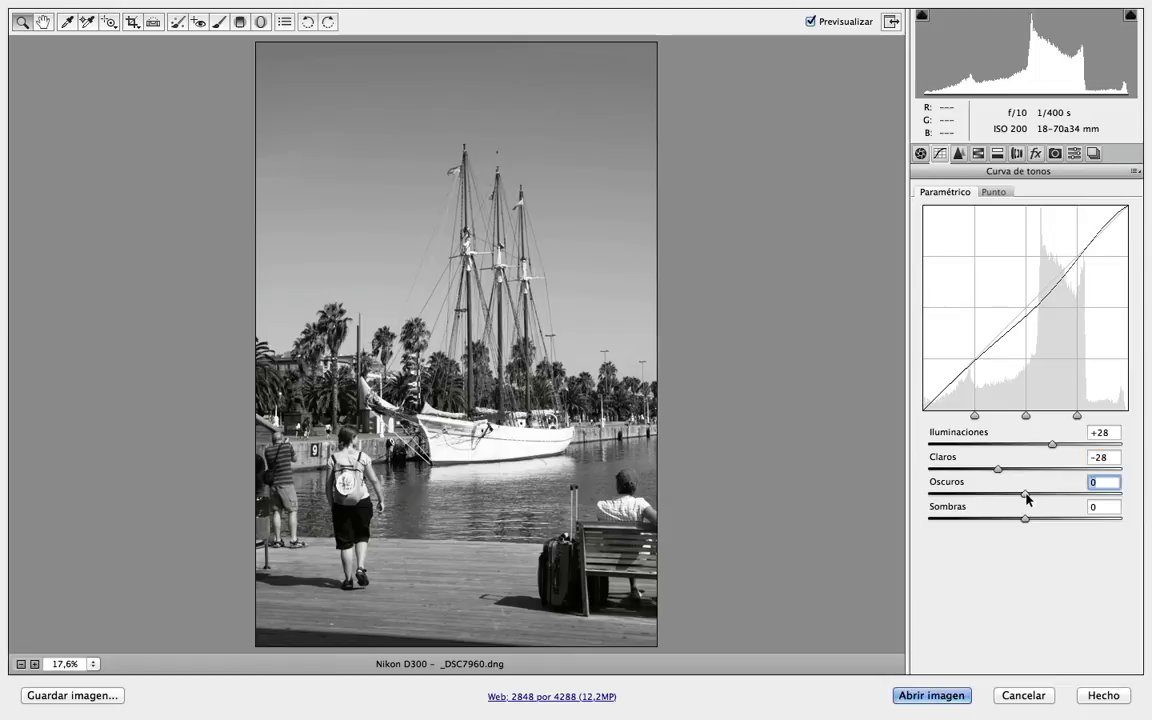
{"action": "mouse_move", "coordinate": [1025, 494]}
{"action": "left_mouse_down"}
{"action": "mouse_move", "coordinate": [1005, 494]}
{"action": "mouse_move", "coordinate": [1015, 497]}
{"action": "left_mouse_up"}
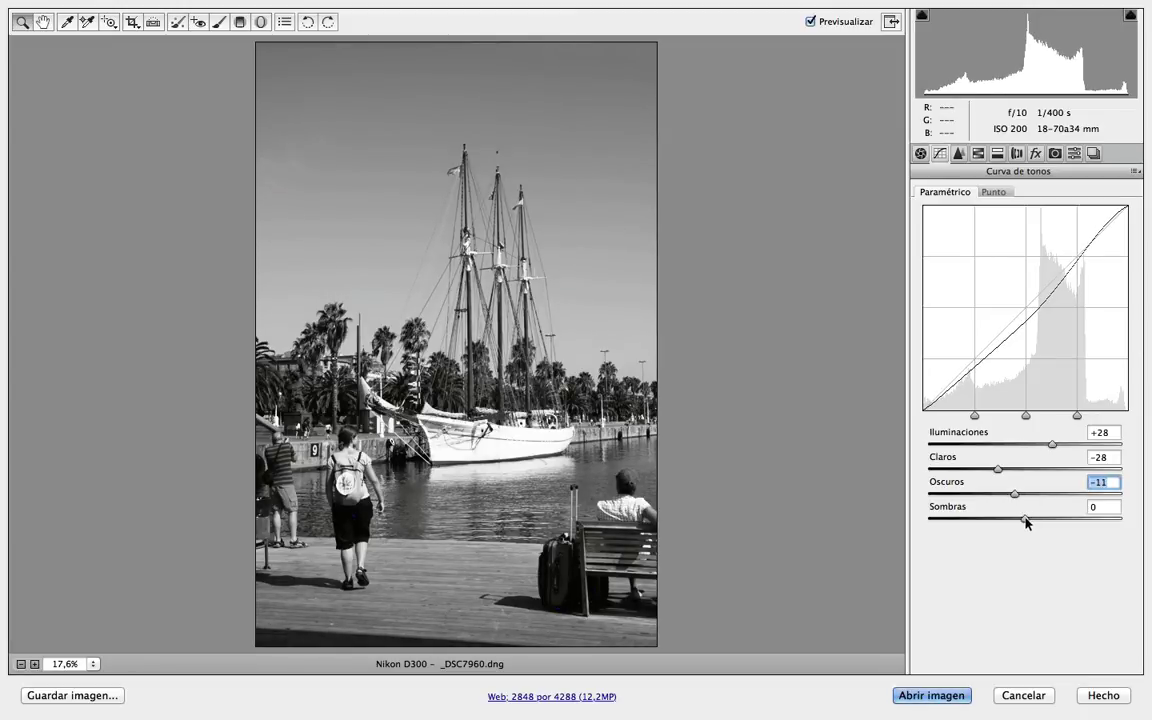
{"action": "left_click_drag", "start_coordinate": [1025, 520], "coordinate": [1019, 521]}
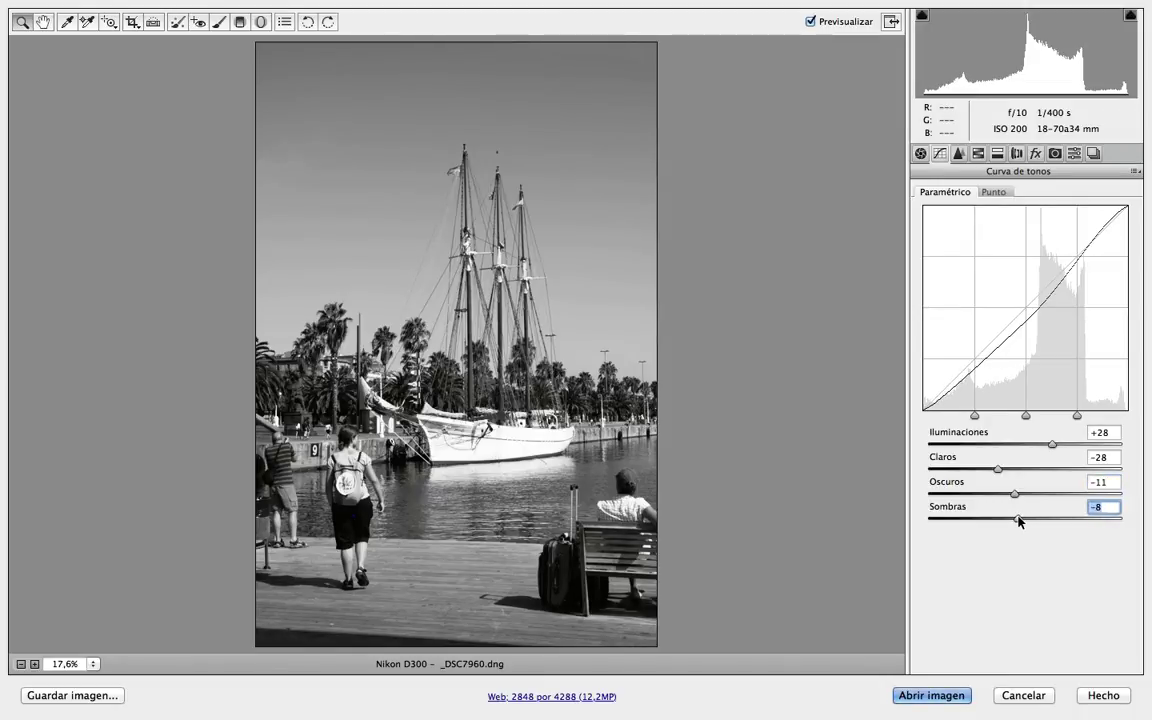
{"action": "double_click", "coordinate": [1019, 521]}
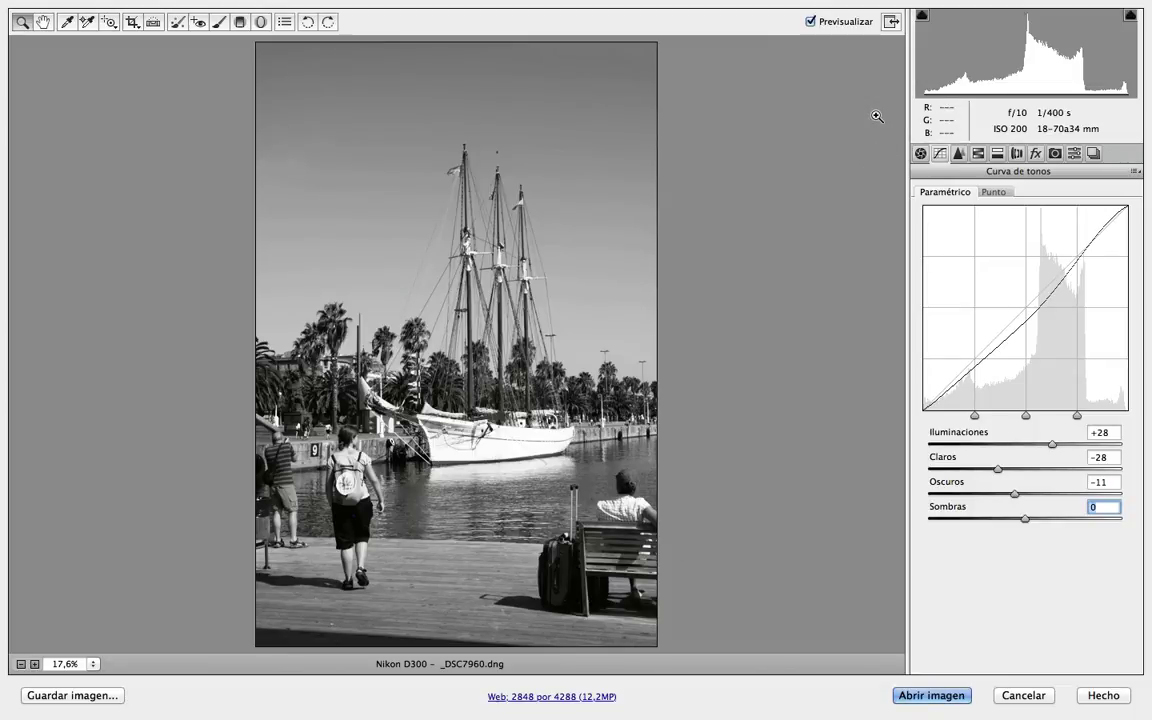
{"action": "left_click", "coordinate": [811, 22]}
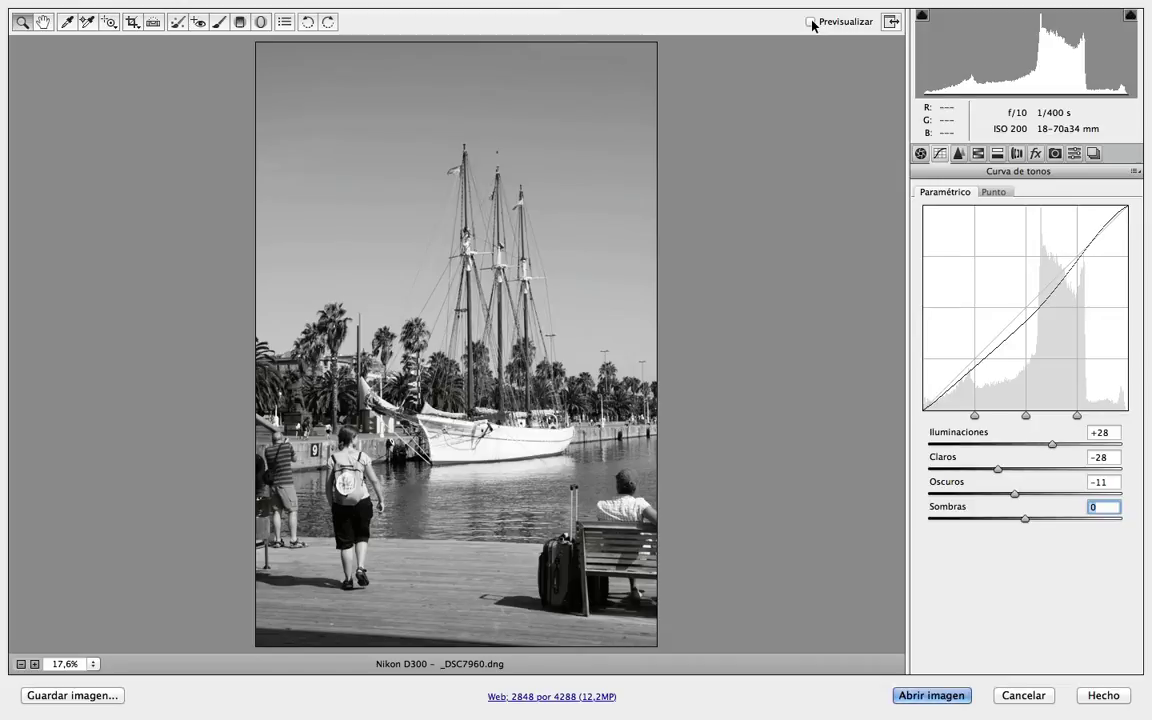
{"action": "left_click", "coordinate": [811, 22]}
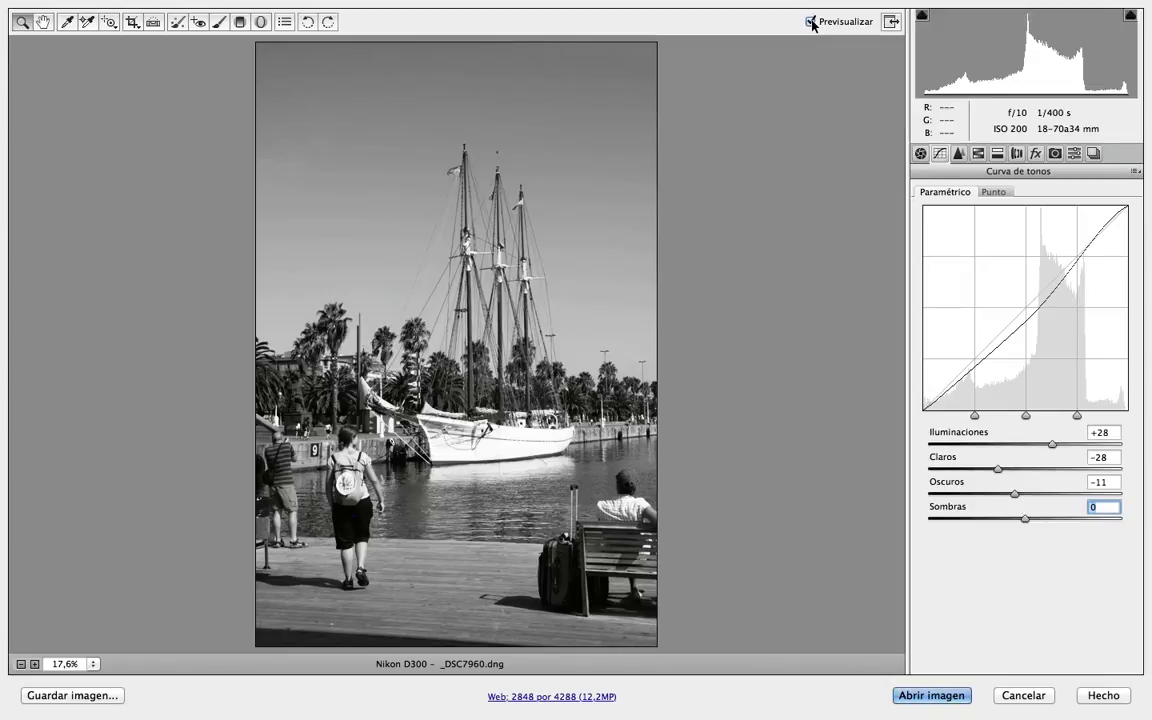
In the Escala de grises mix, set Azules to −3 to darken the sky
{"action": "left_click", "coordinate": [977, 154]}
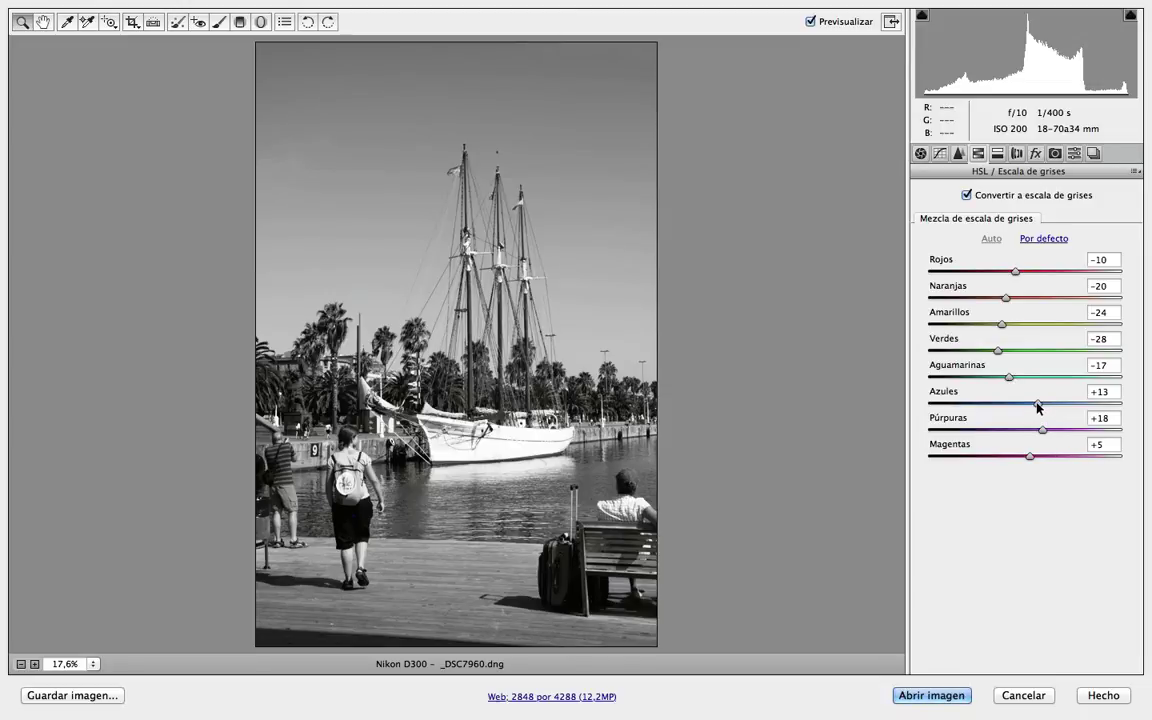
{"action": "left_click", "coordinate": [1037, 405]}
{"action": "left_click_drag", "start_coordinate": [1035, 404], "coordinate": [1021, 405]}
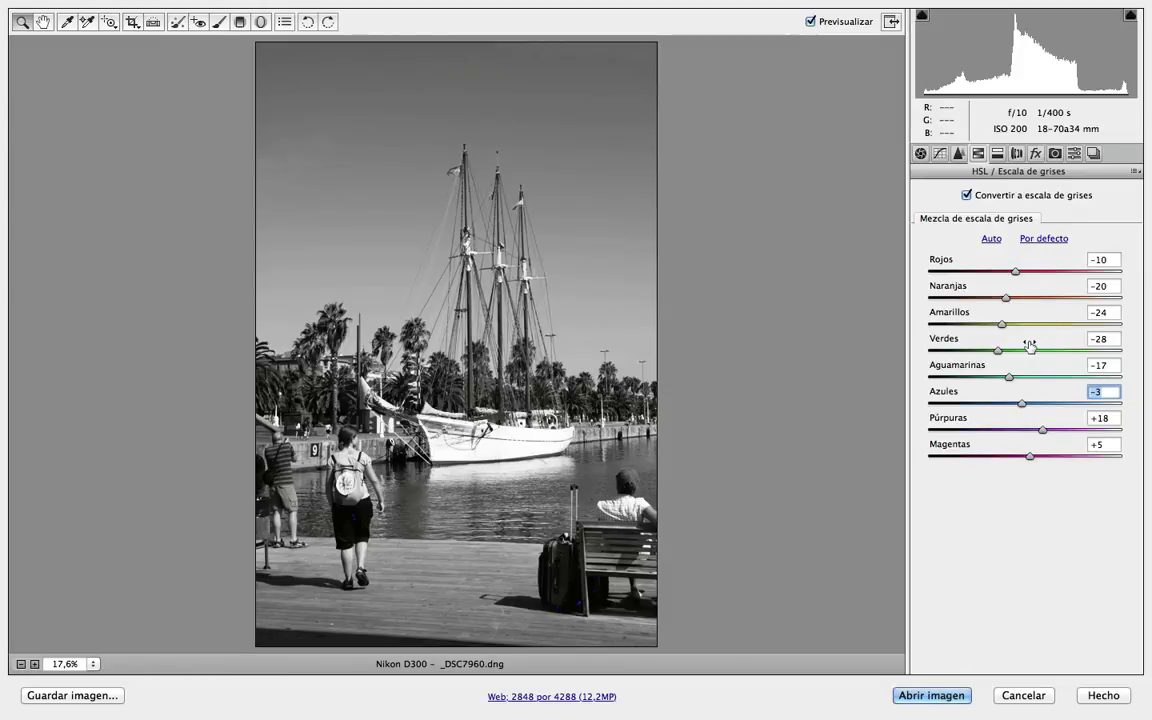
Drag the Targeted Adjustment tool on the boardwalk to set grayscale Rojos +17 and Magentas +75
{"action": "left_click", "coordinate": [110, 22]}
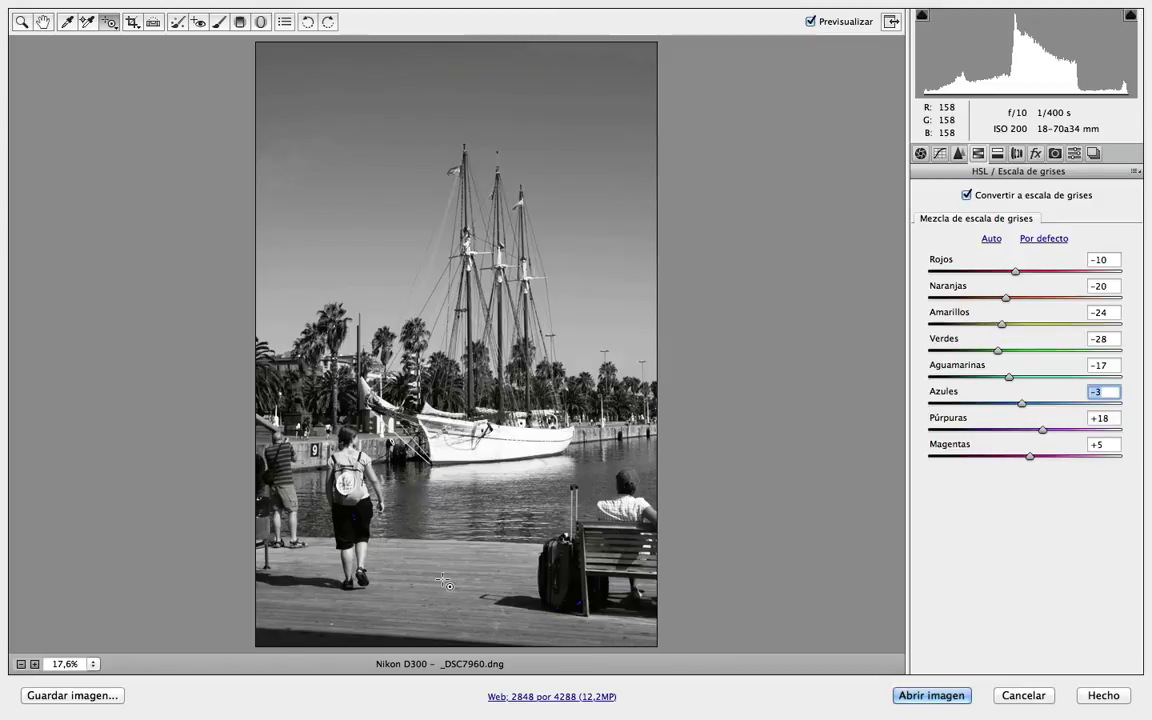
{"action": "left_click", "coordinate": [443, 580]}
{"action": "mouse_move", "coordinate": [442, 578]}
{"action": "left_mouse_down"}
{"action": "mouse_move", "coordinate": [439, 719]}
{"action": "mouse_move", "coordinate": [442, 280]}
{"action": "left_mouse_up"}
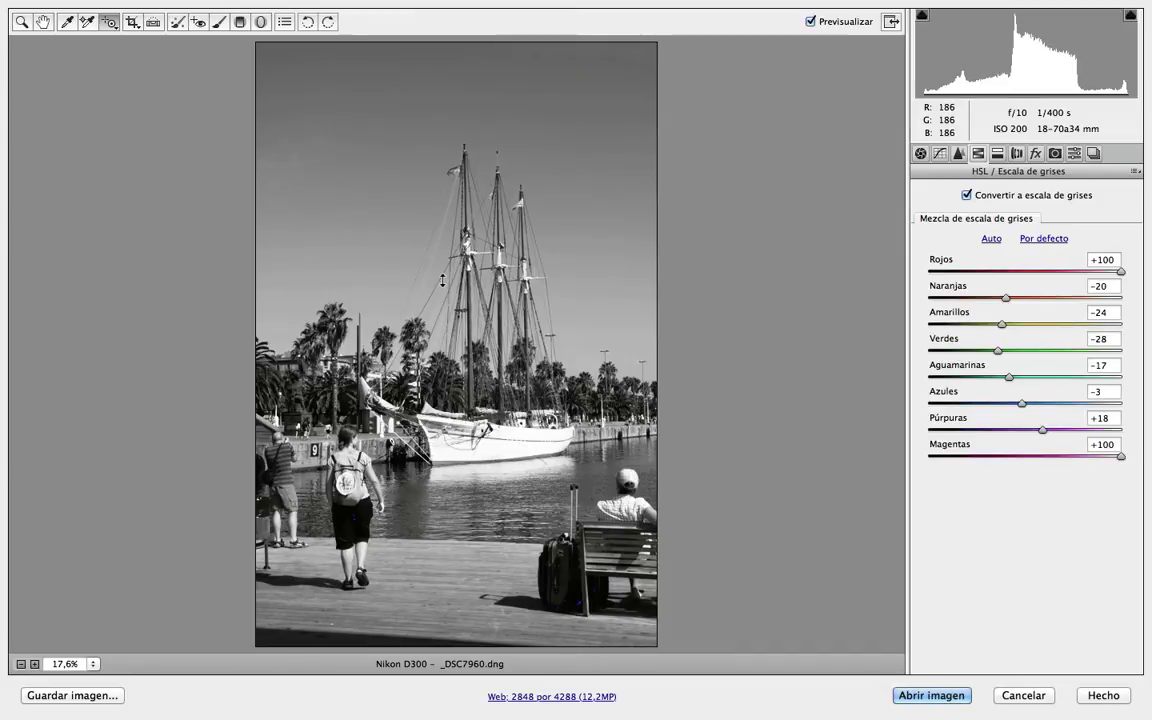
{"action": "mouse_move", "coordinate": [442, 280]}
{"action": "left_mouse_down"}
{"action": "mouse_move", "coordinate": [445, 572]}
{"action": "mouse_move", "coordinate": [447, 522]}
{"action": "left_mouse_up"}
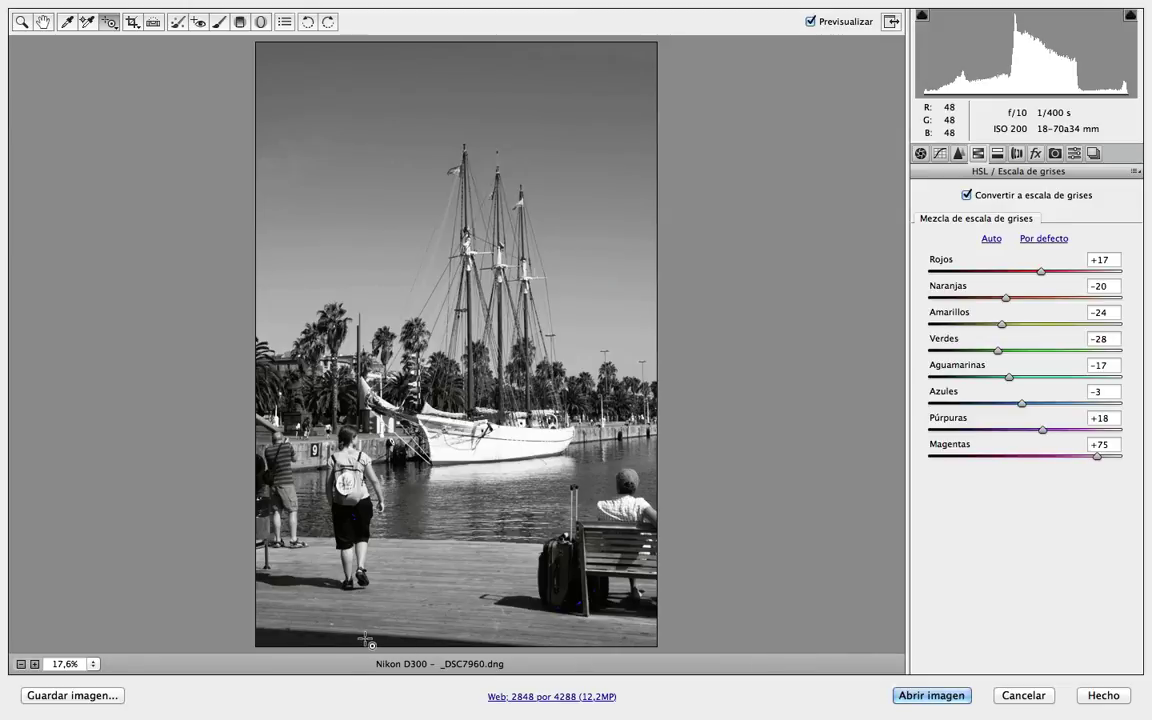
Crop to a tighter 2465 × 3711 vertical frame, shrunk from the bottom-left and shifted down
{"action": "left_click", "coordinate": [131, 22]}
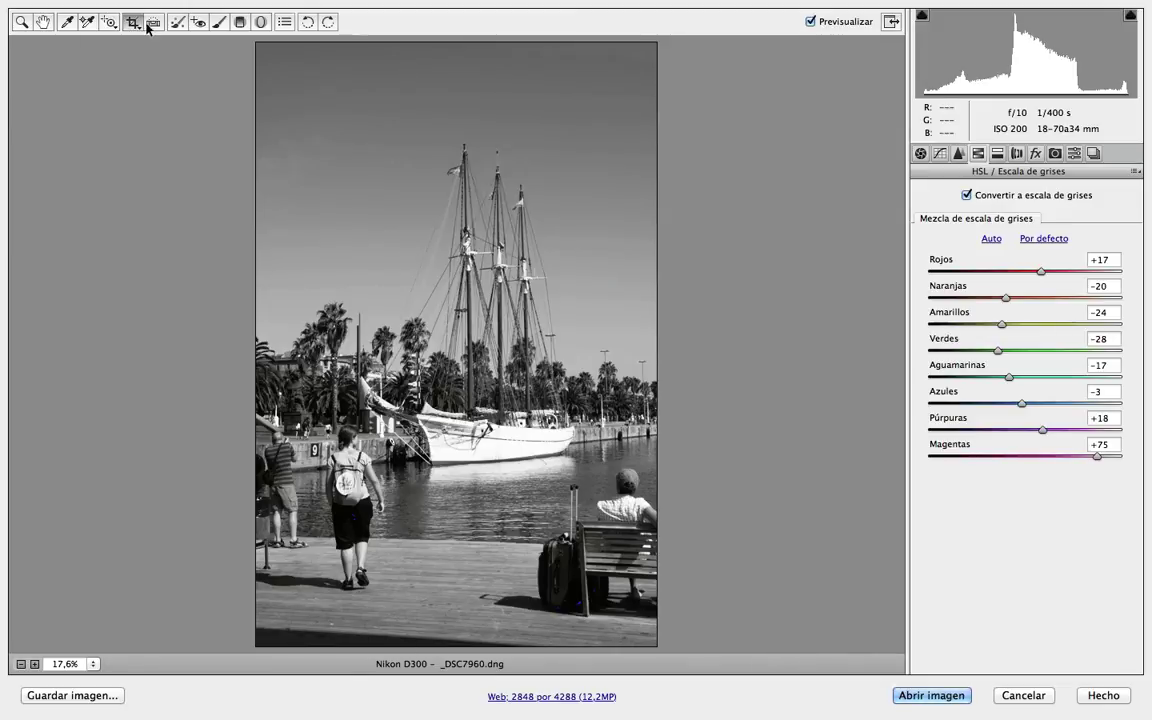
{"action": "left_click_drag", "start_coordinate": [668, 53], "coordinate": [138, 665]}
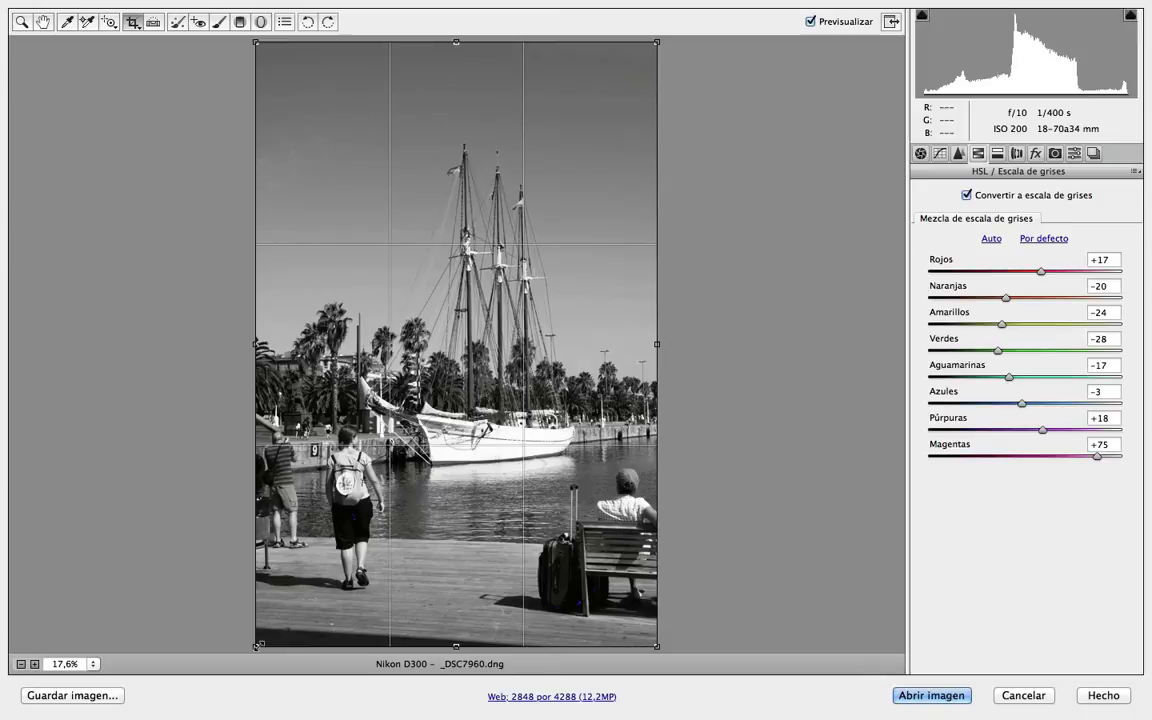
{"action": "left_click_drag", "start_coordinate": [258, 645], "coordinate": [313, 600]}
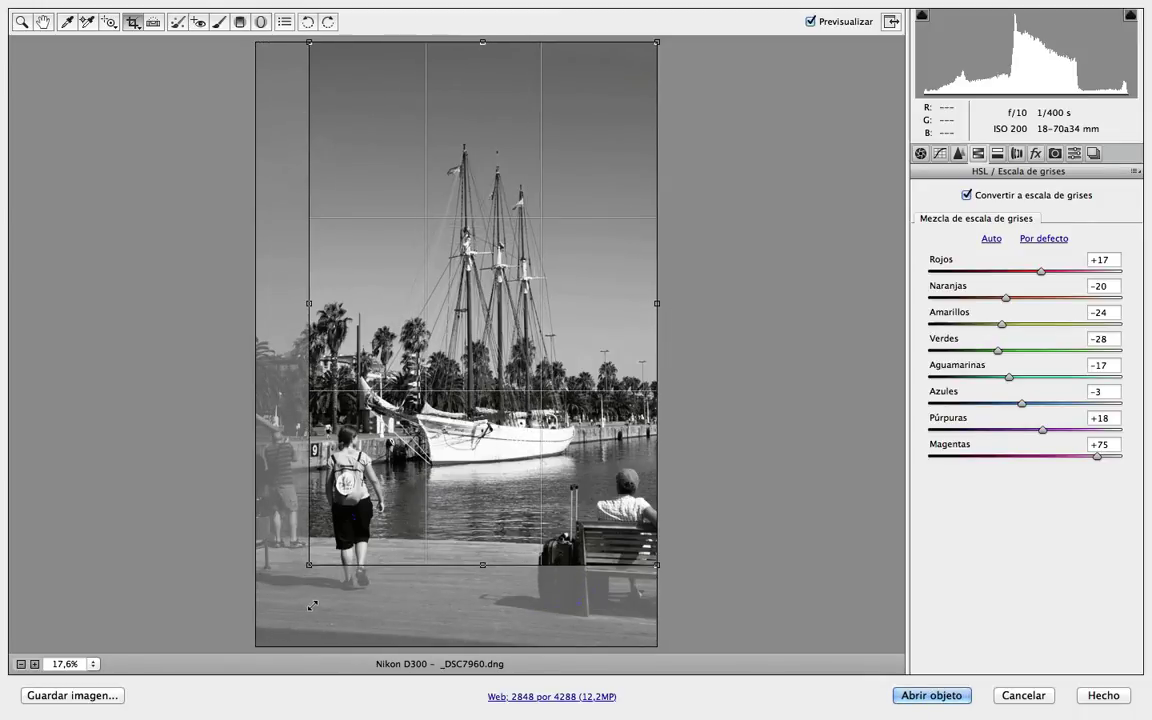
{"action": "left_click_drag", "start_coordinate": [386, 477], "coordinate": [389, 541]}
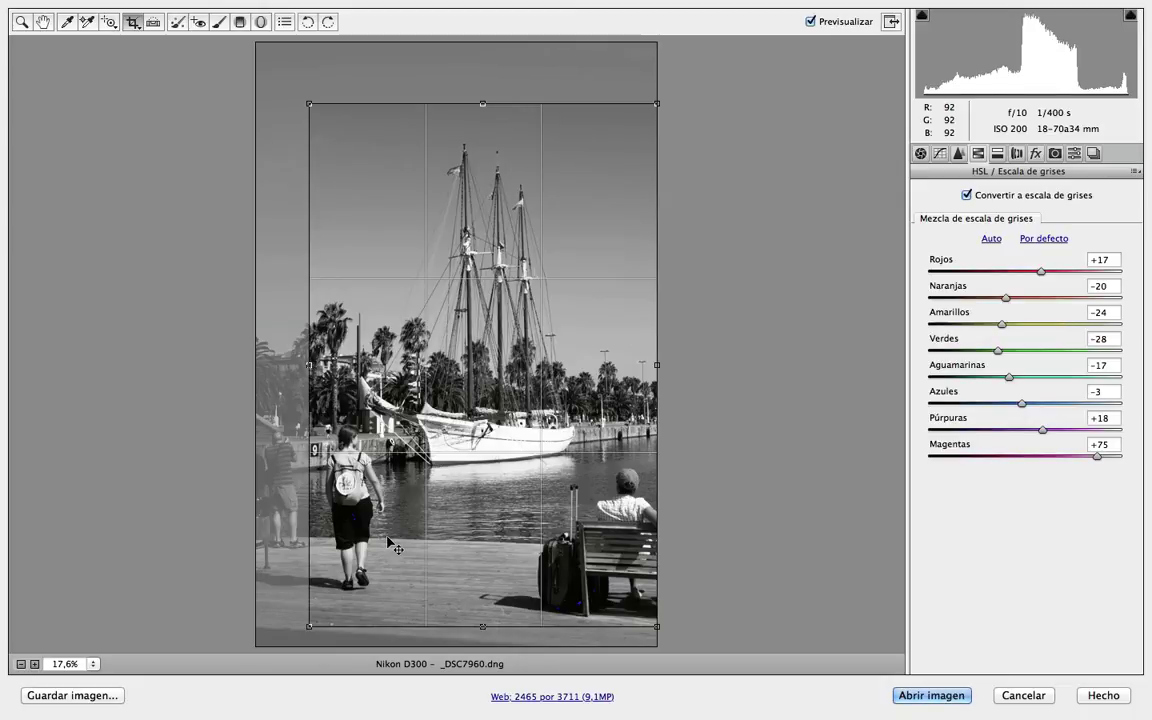
{"action": "key", "text": "z"}
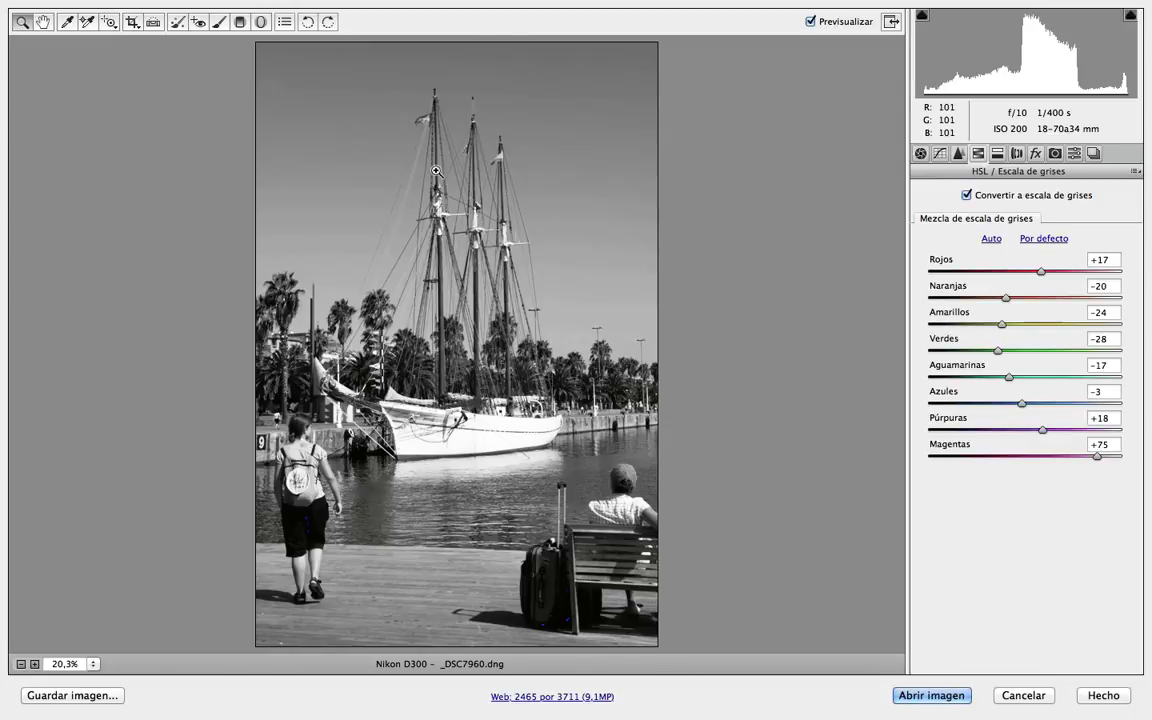
{"action": "left_click", "coordinate": [242, 23]}
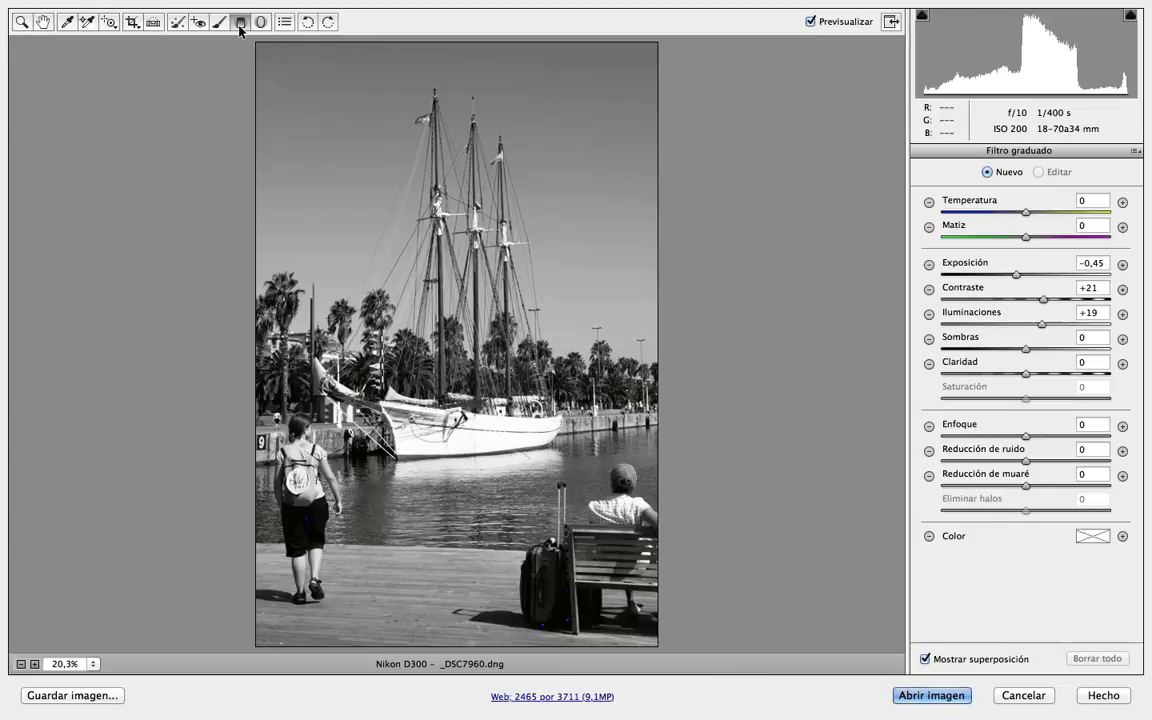
{"action": "left_click", "coordinate": [43, 21]}
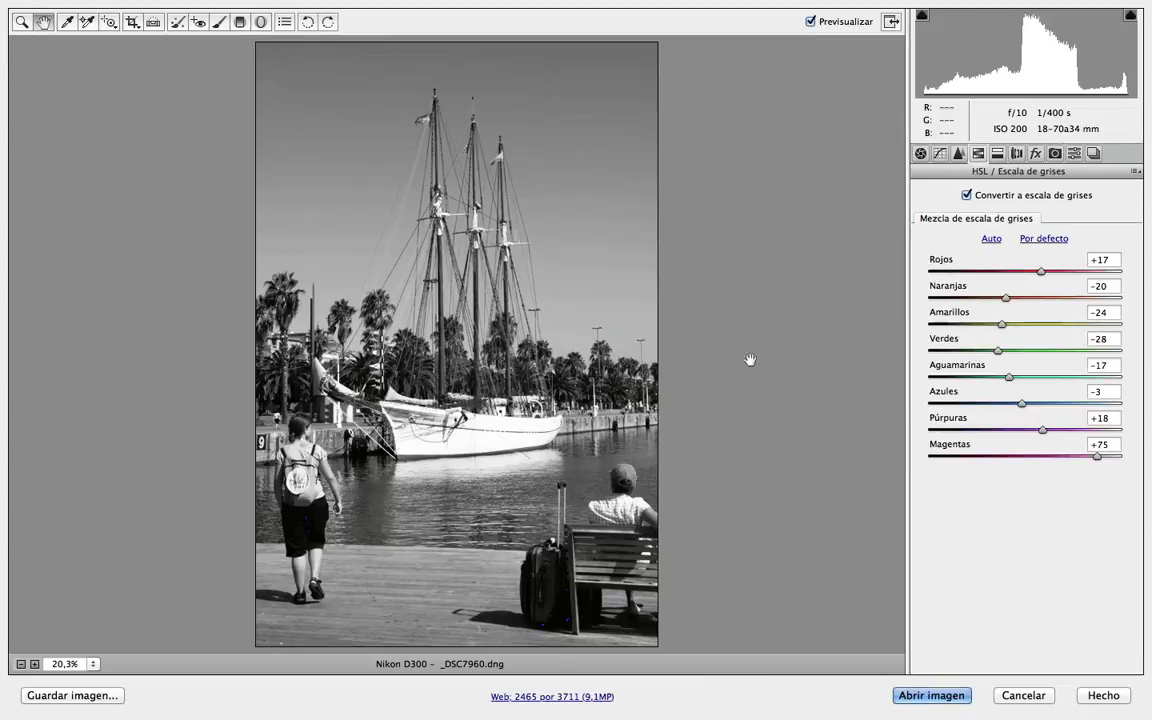